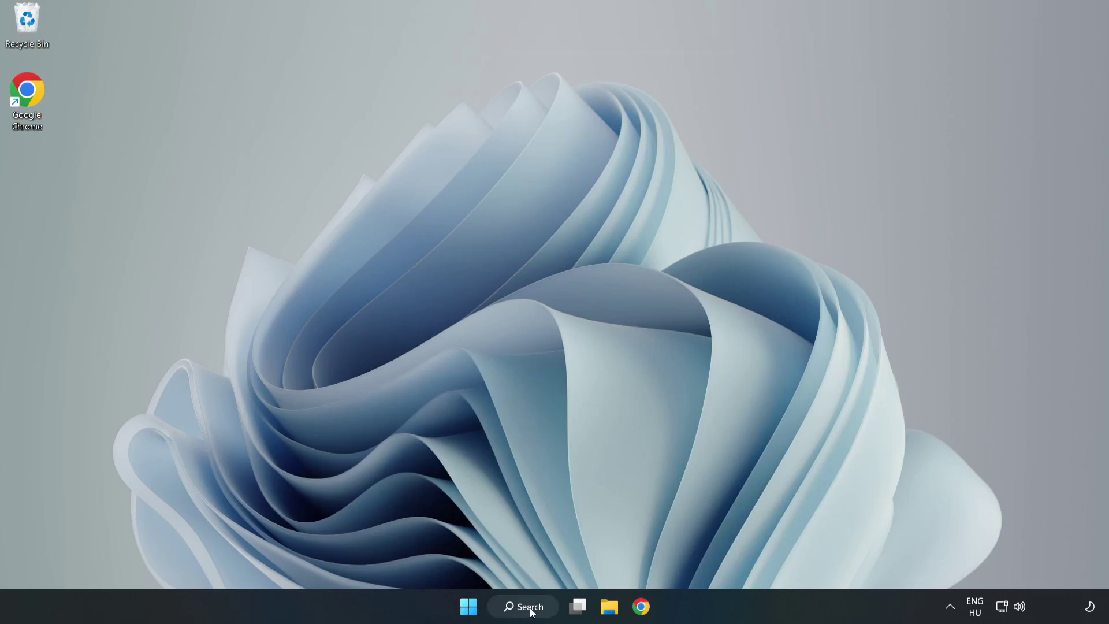
Search Windows for 'device manager' and launch Device Manager from the results
{"action": "left_click", "coordinate": [527, 607]}
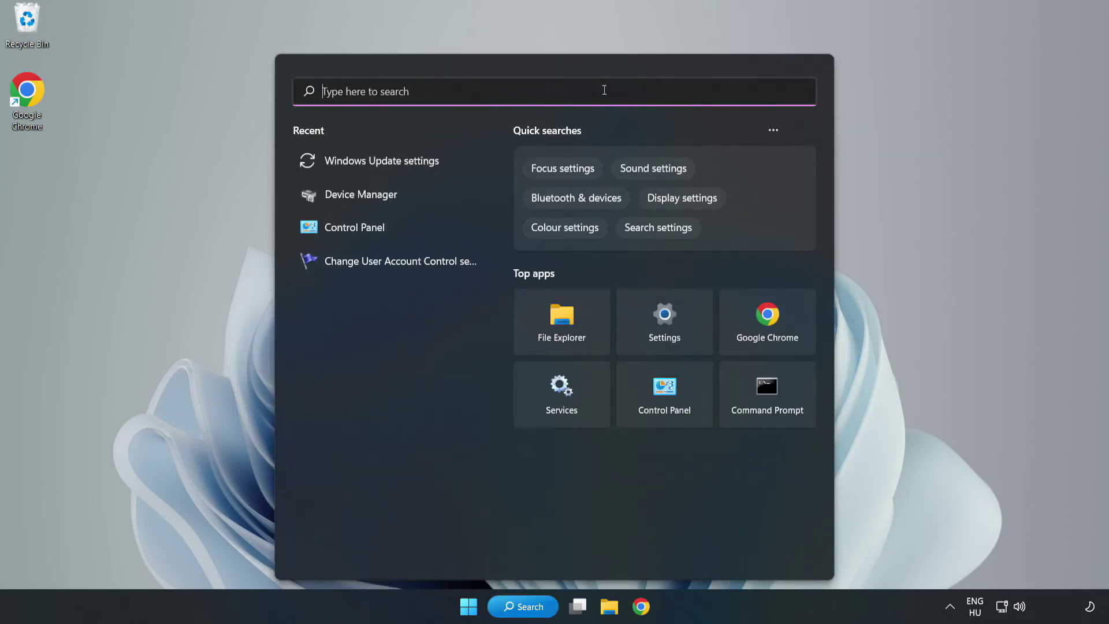
{"action": "type", "text": "device"}
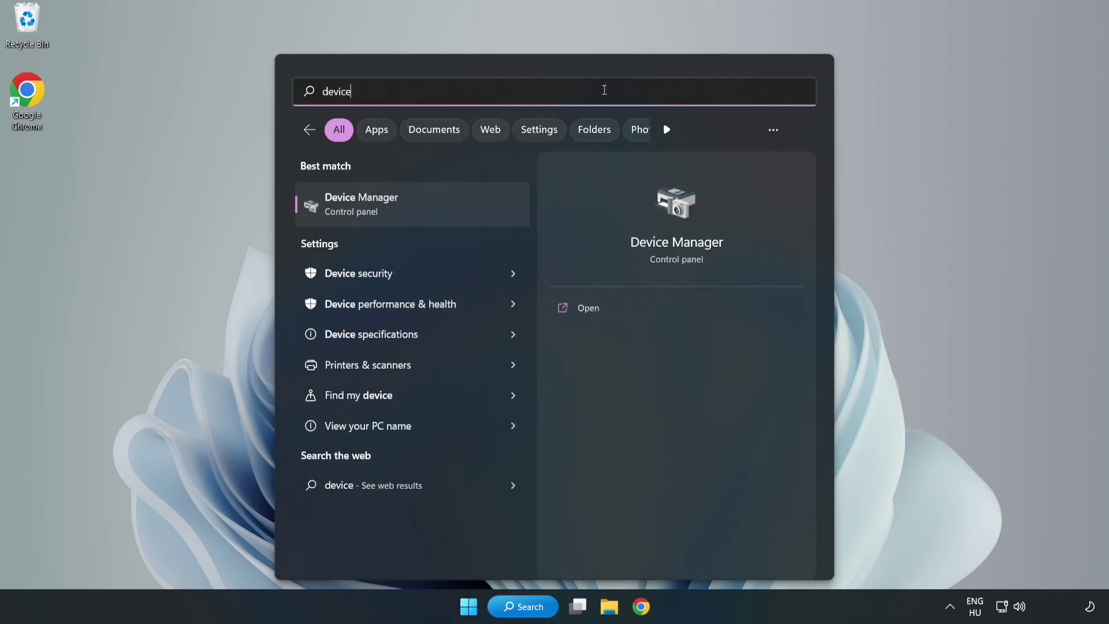
{"action": "type", "text": " manag"}
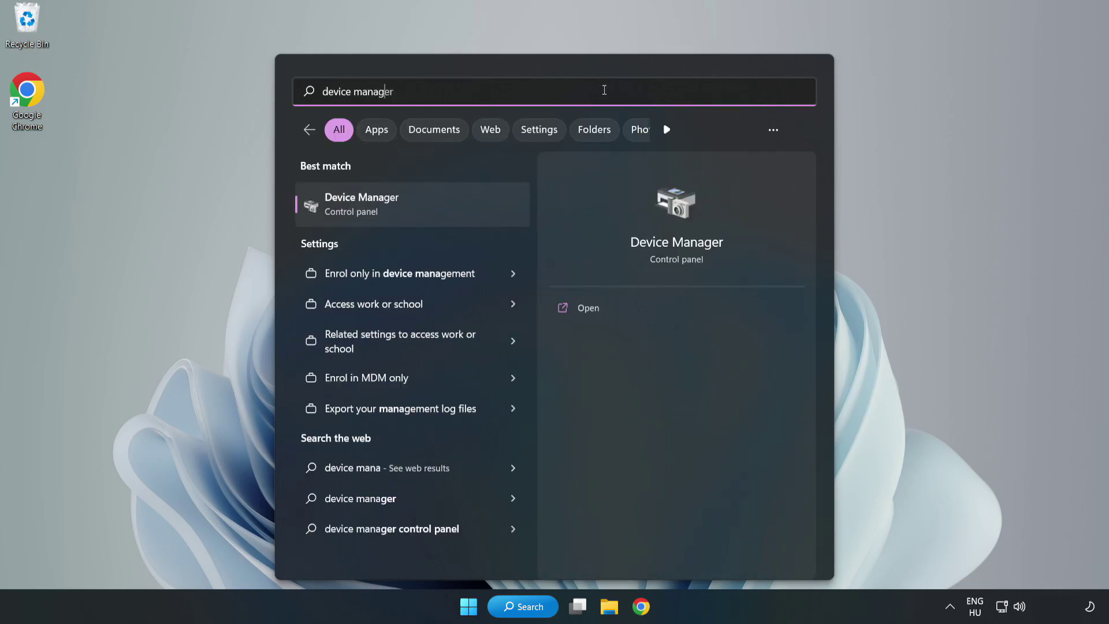
{"action": "type", "text": "er"}
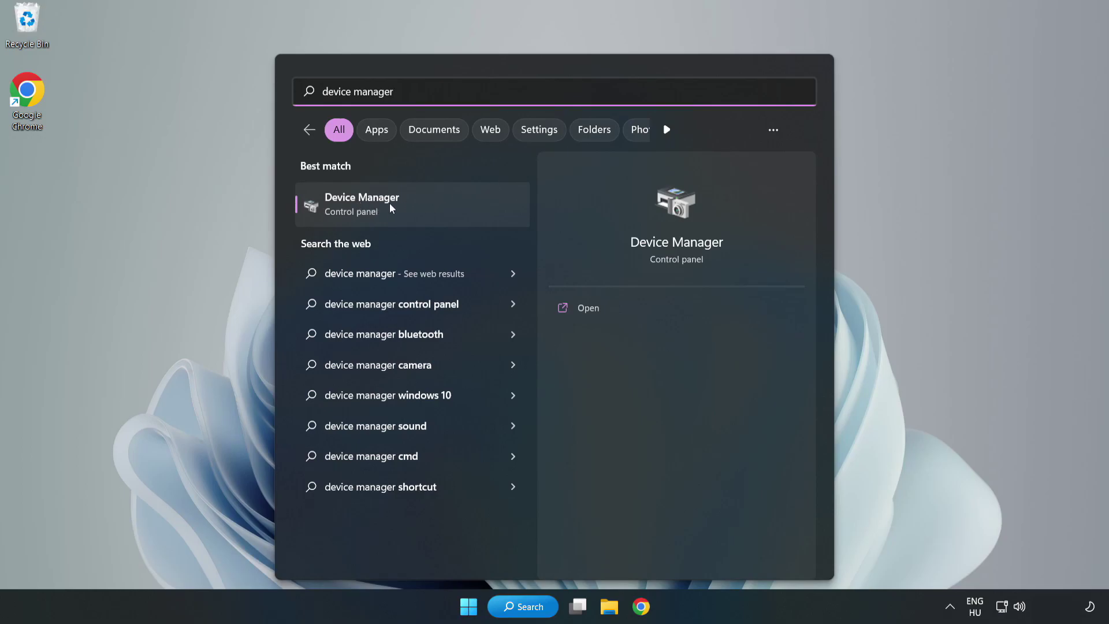
{"action": "left_click", "coordinate": [411, 209]}
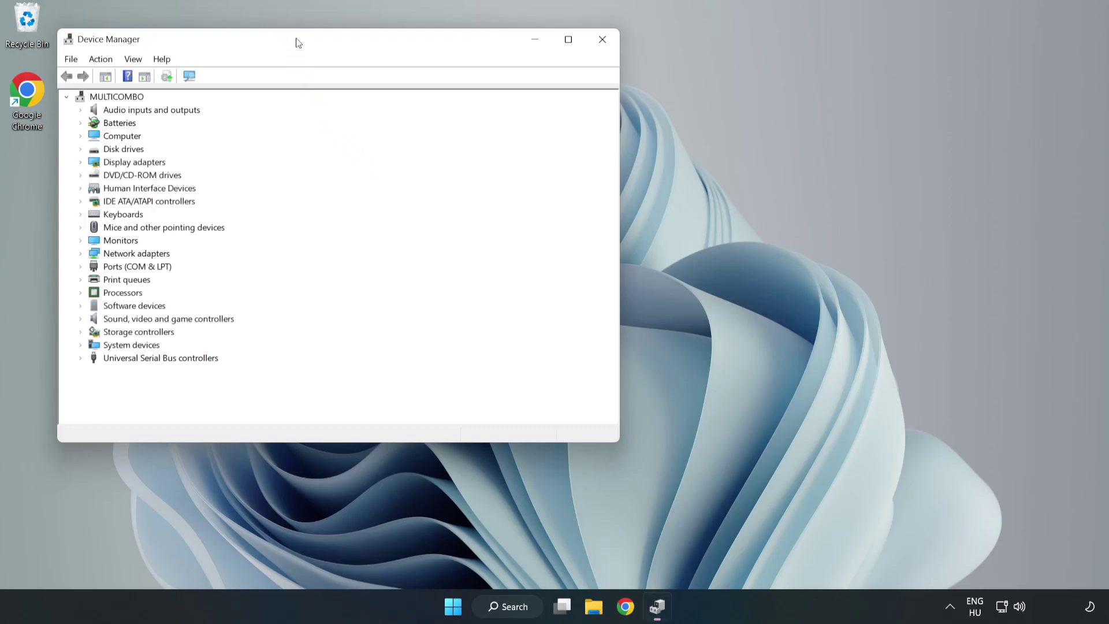
Expand Display adapters and start Update driver for the VMware SVGA 3D adapter
{"action": "left_click_drag", "start_coordinate": [298, 41], "coordinate": [496, 100]}
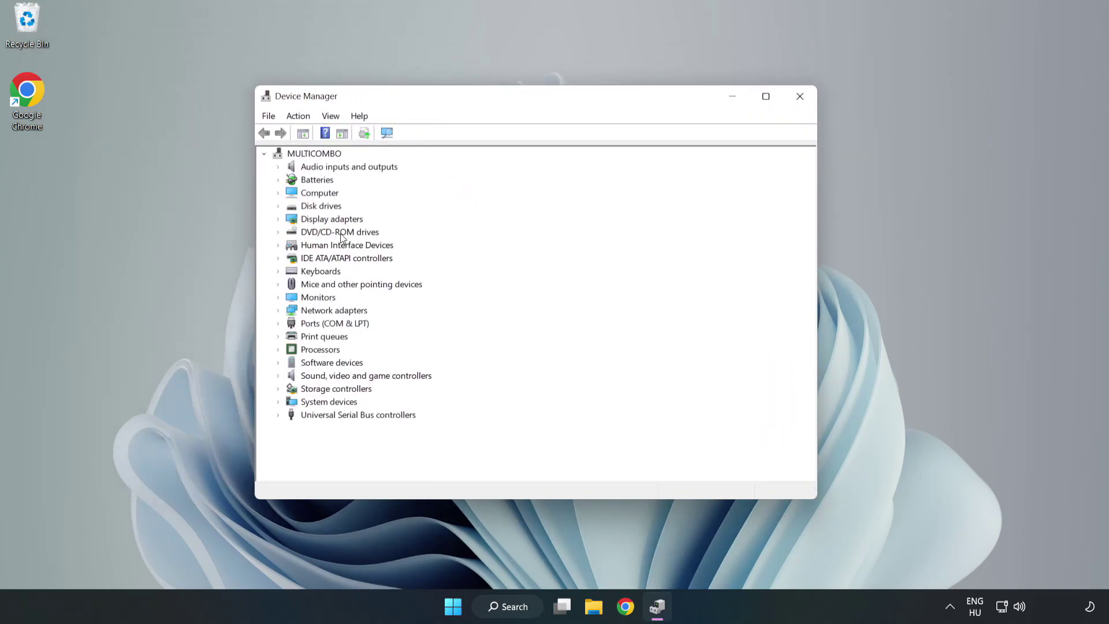
{"action": "left_click", "coordinate": [298, 222]}
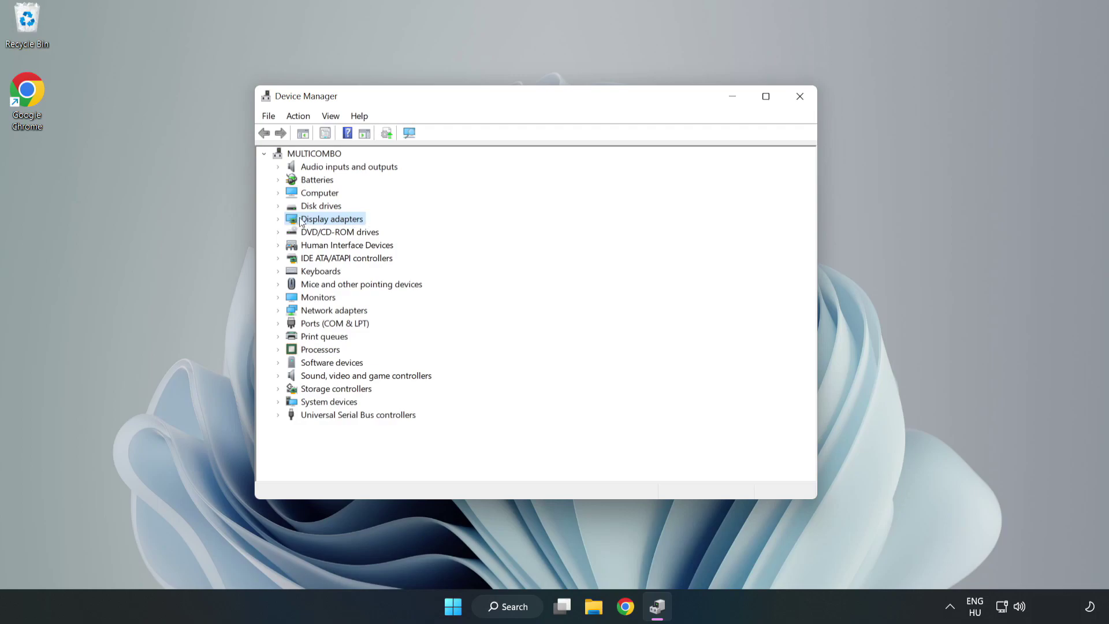
{"action": "left_click", "coordinate": [278, 220]}
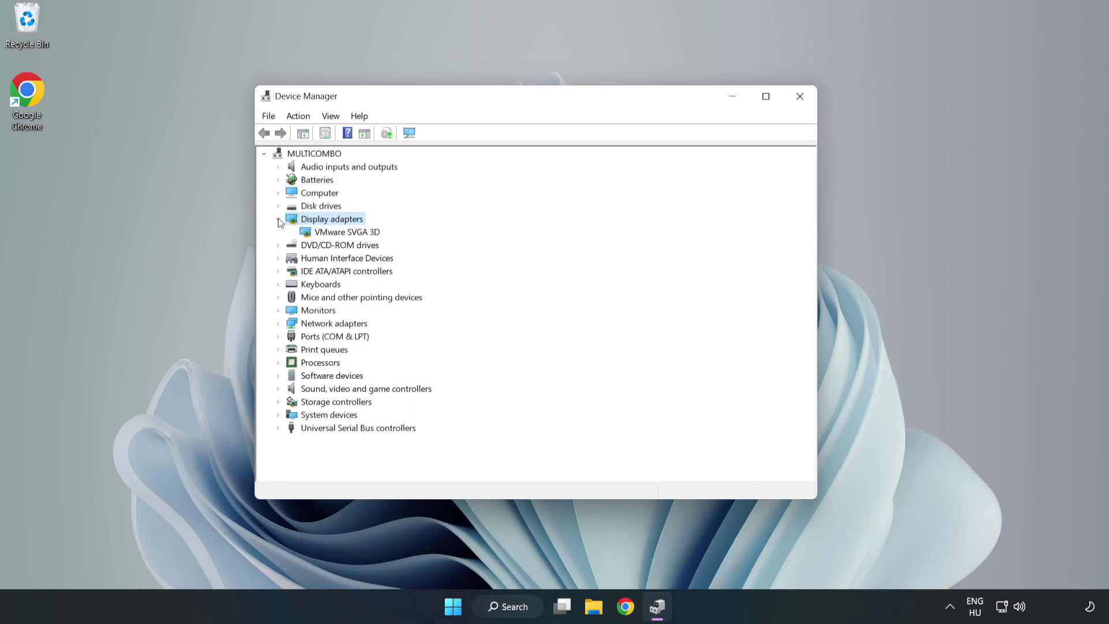
{"action": "left_click", "coordinate": [310, 236]}
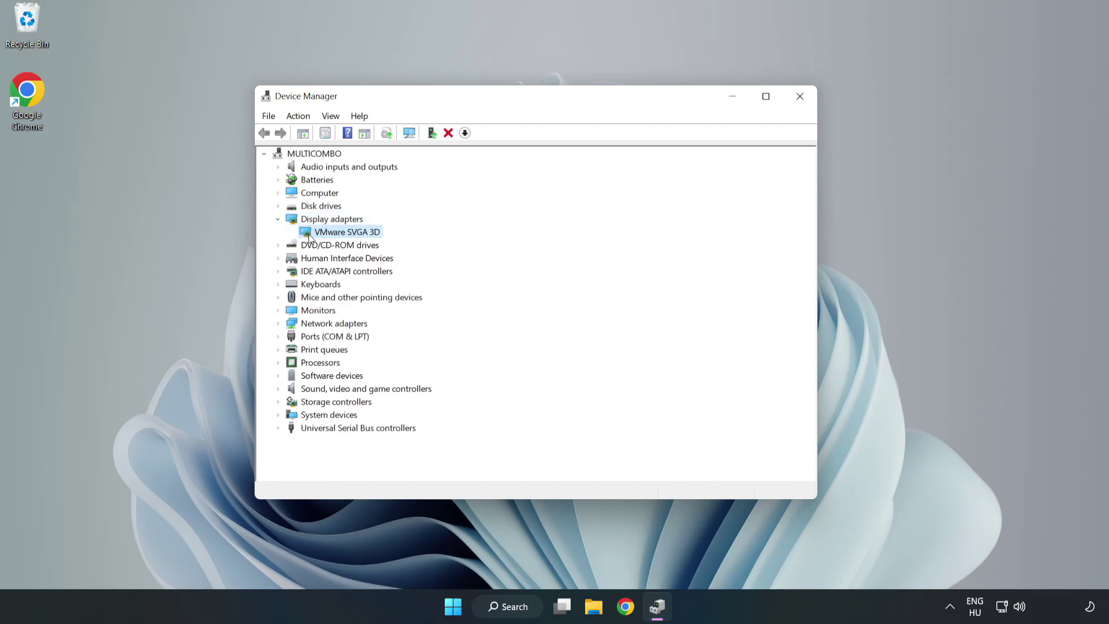
{"action": "right_click", "coordinate": [345, 237]}
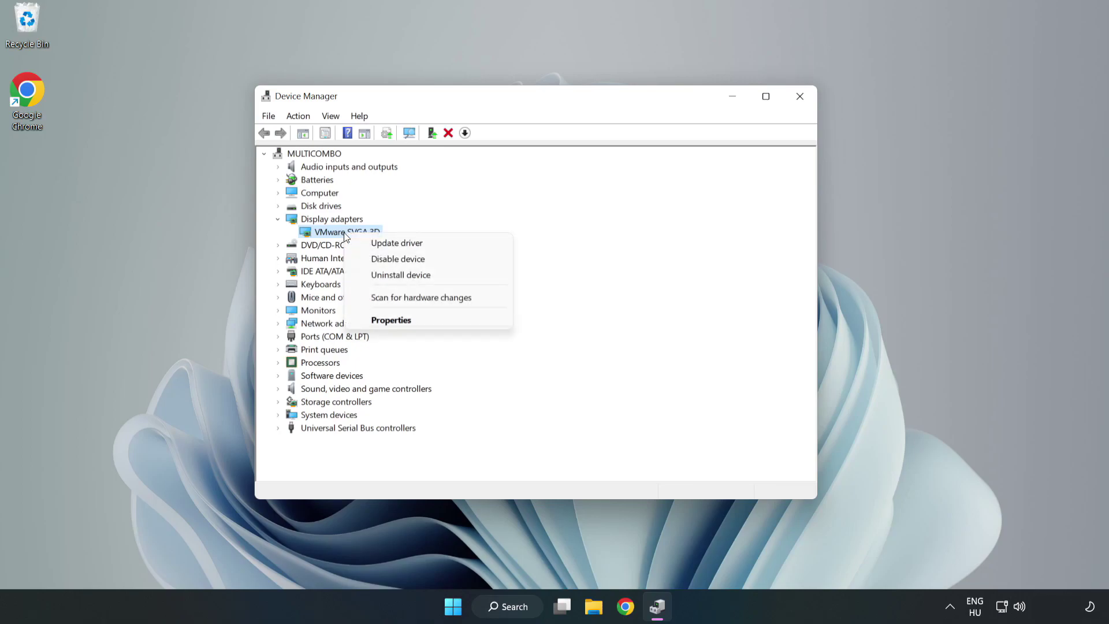
{"action": "left_click", "coordinate": [430, 248]}
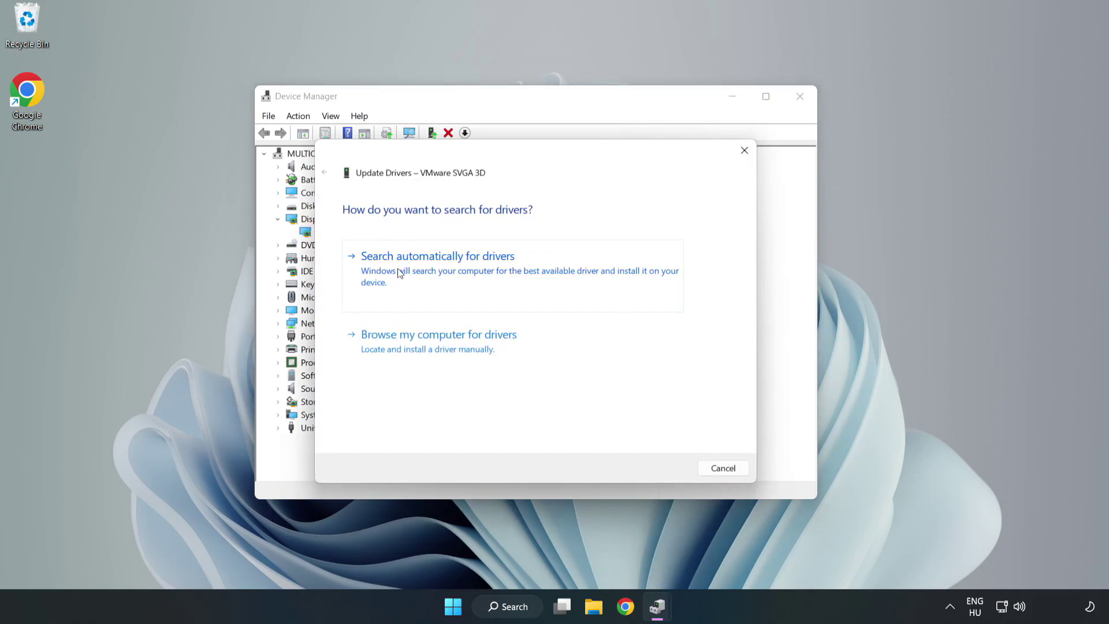
Auto-search for a VMware SVGA 3D driver, find it already current, and close Device Manager
{"action": "left_click", "coordinate": [442, 270]}
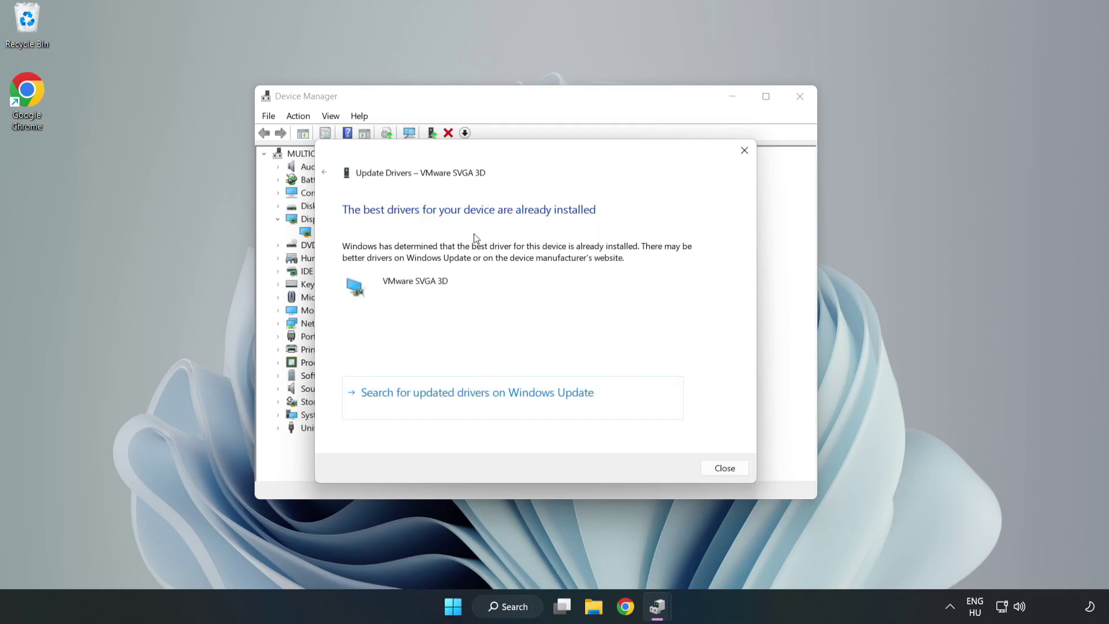
{"action": "left_click", "coordinate": [725, 469]}
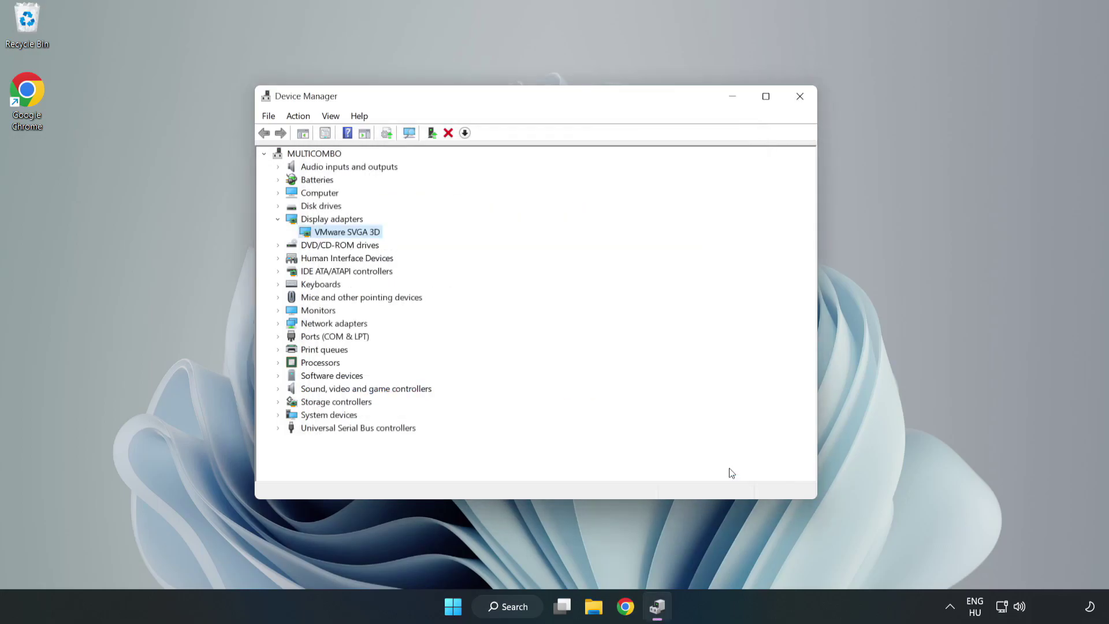
{"action": "left_click", "coordinate": [800, 100]}
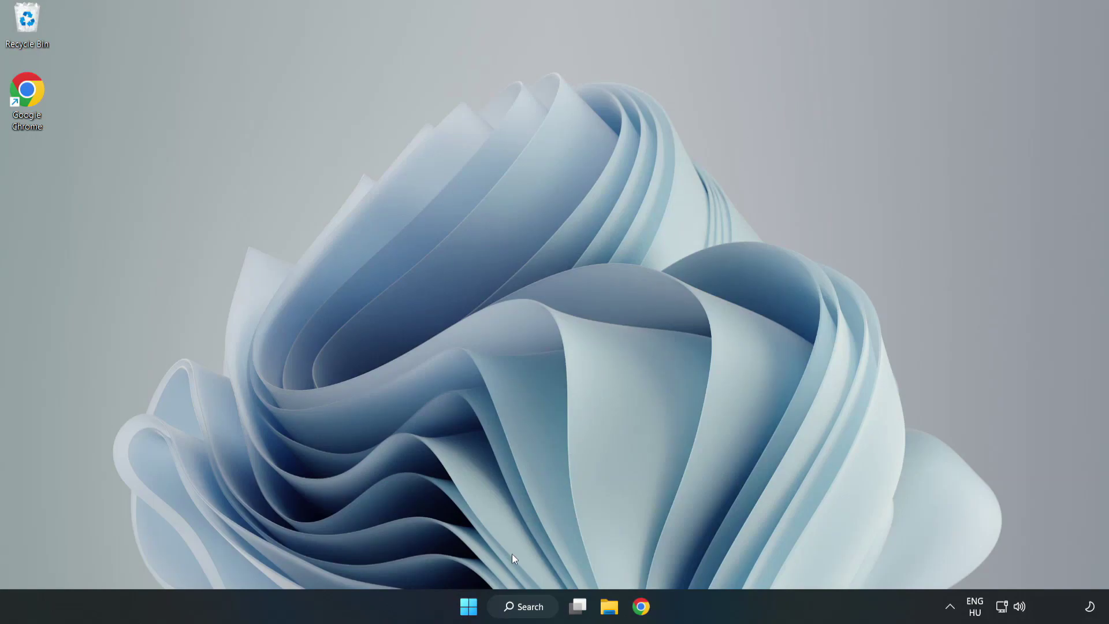
Search Windows for 'updates' to bring up the Windows Update settings
{"action": "left_click", "coordinate": [530, 611]}
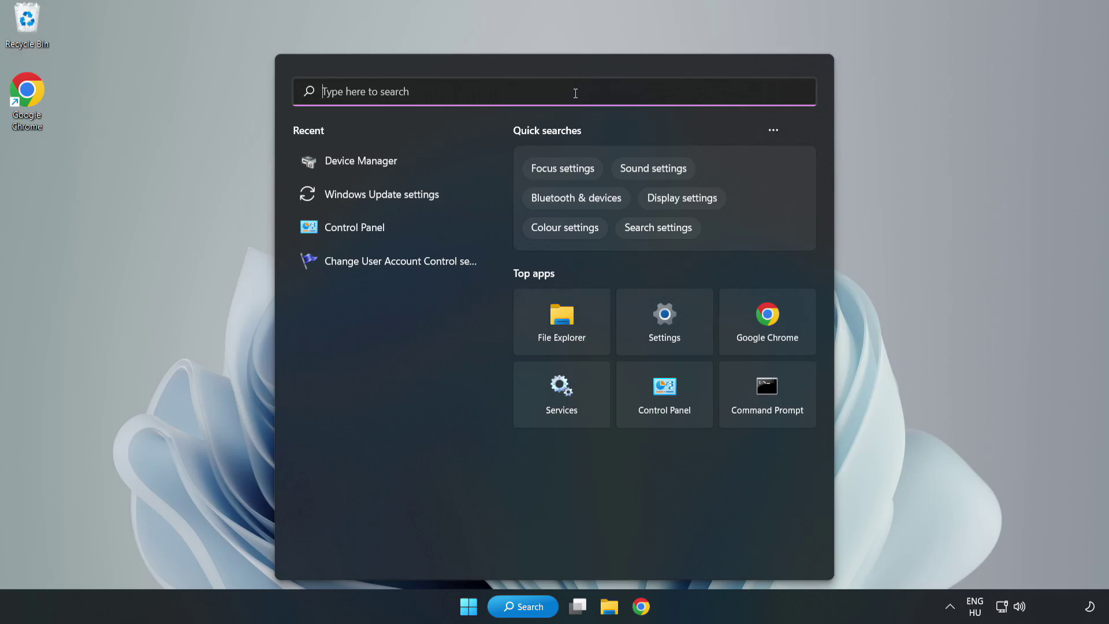
{"action": "type", "text": "updates"}
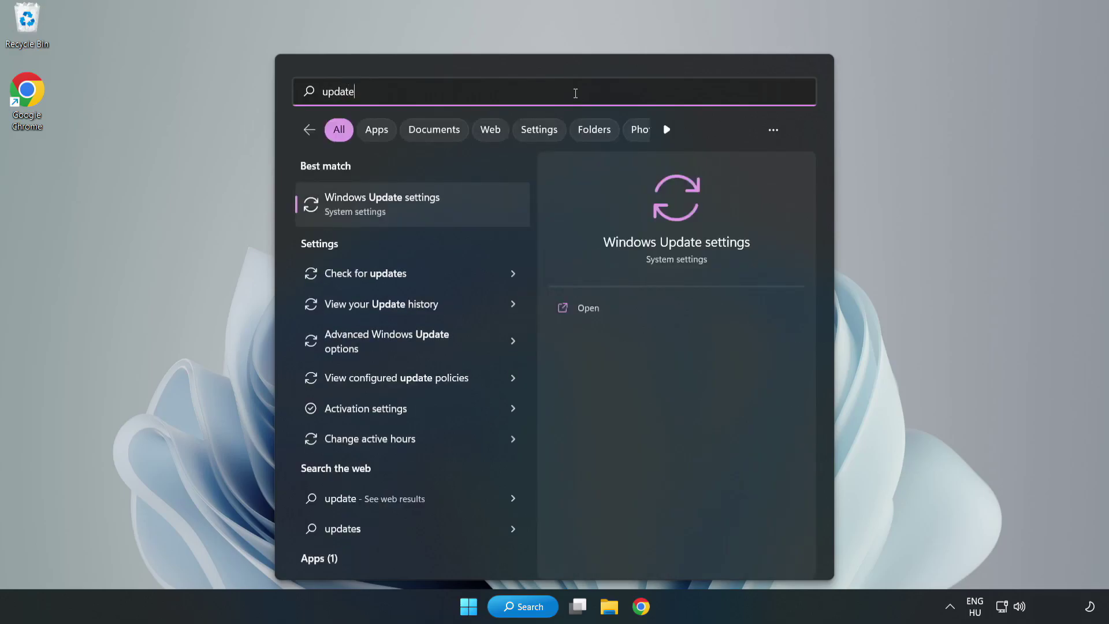
Open Windows Update maximized and check for updates, installing the Defender update until up to date
{"action": "left_click", "coordinate": [395, 208]}
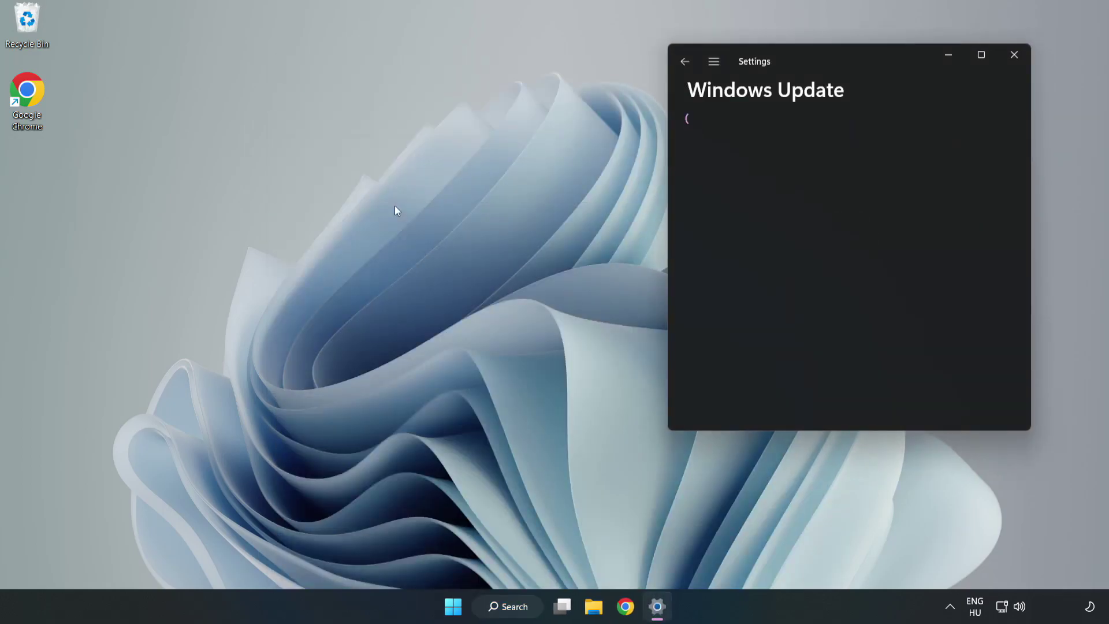
{"action": "left_click", "coordinate": [981, 54]}
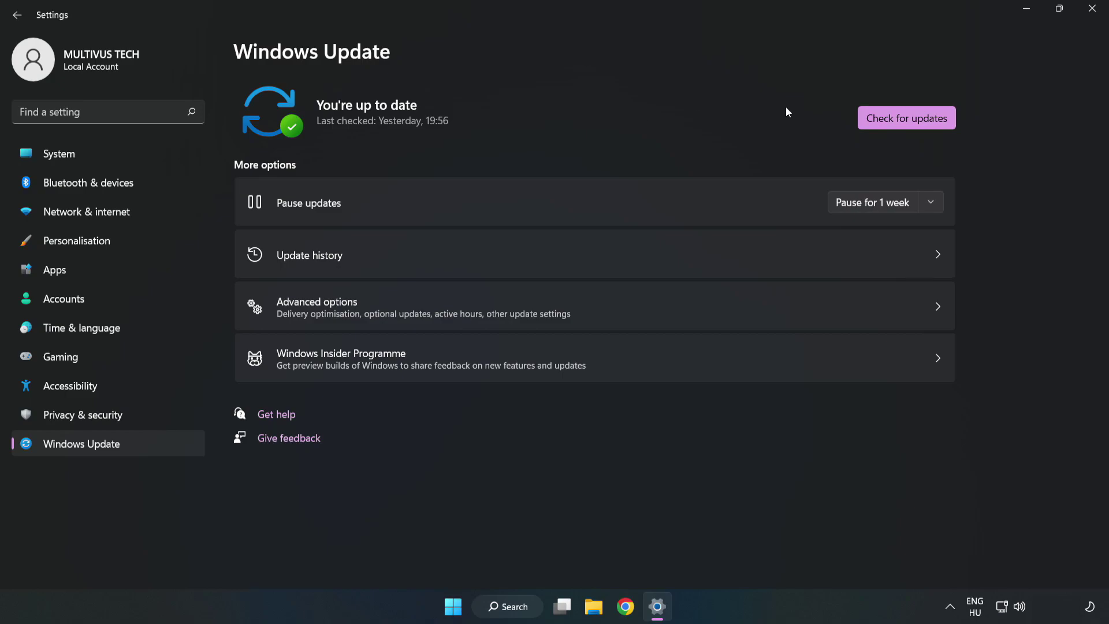
{"action": "left_click", "coordinate": [910, 120]}
Close Settings and open Properties of the 'YOUR NOT WORKING APP' Chrome shortcut
{"action": "left_click", "coordinate": [1093, 9]}
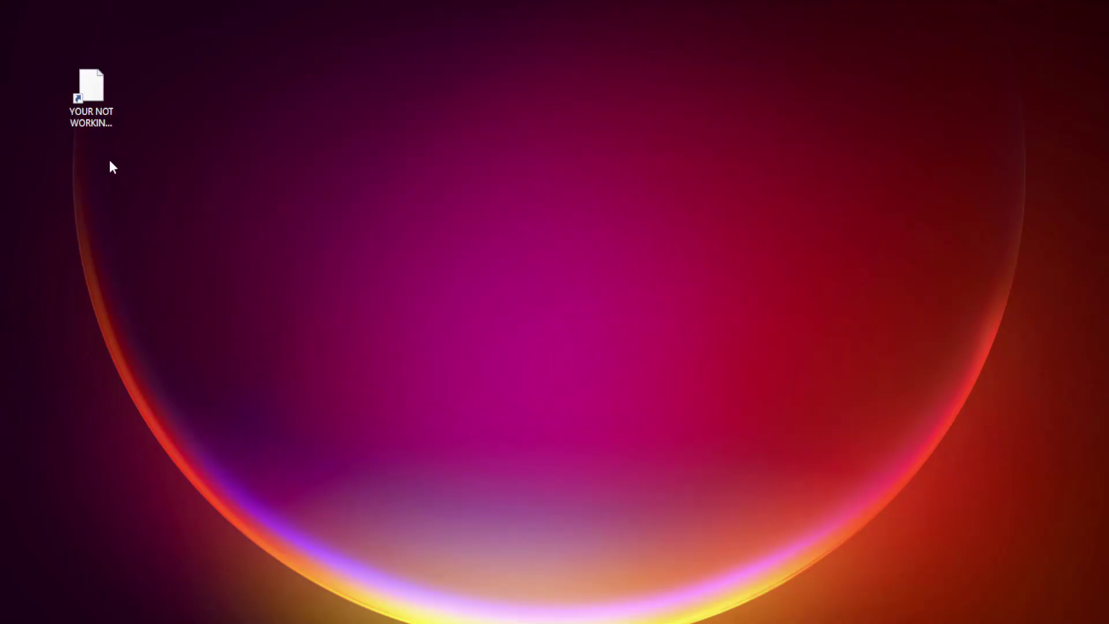
{"action": "left_click", "coordinate": [71, 123]}
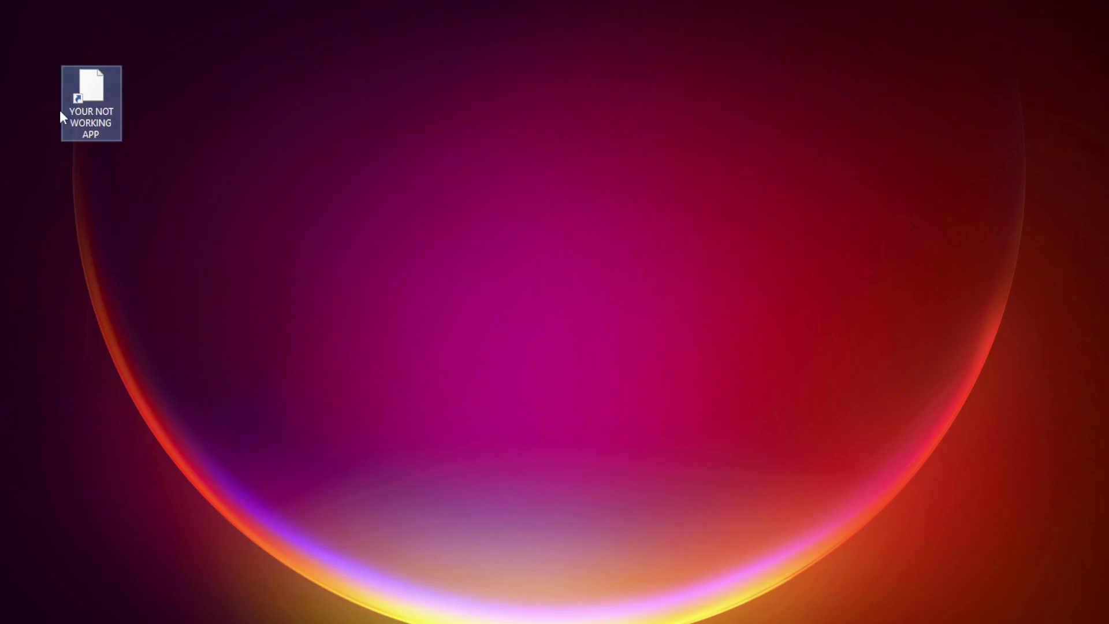
{"action": "right_click", "coordinate": [90, 82]}
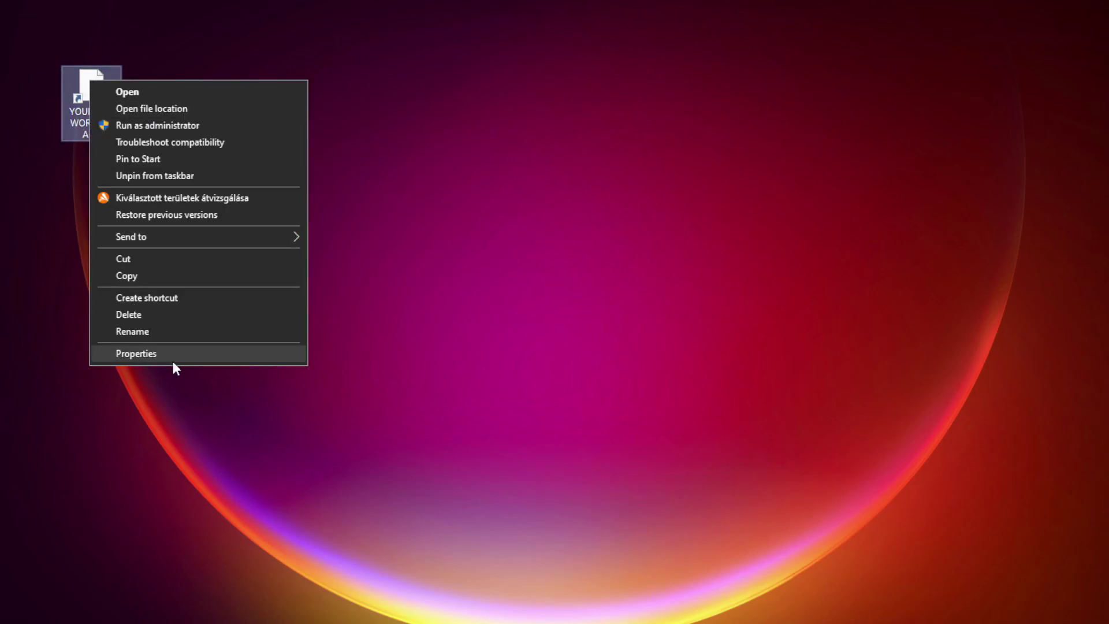
{"action": "left_click", "coordinate": [221, 353]}
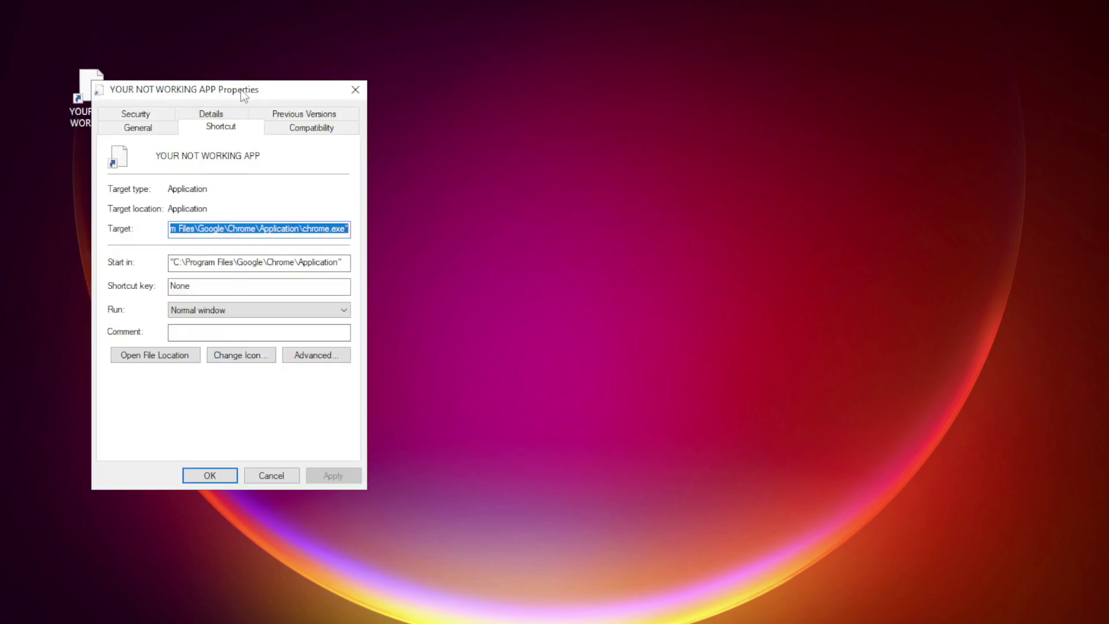
{"action": "mouse_move", "coordinate": [242, 92]}
{"action": "left_mouse_down"}
{"action": "mouse_move", "coordinate": [516, 83]}
{"action": "mouse_move", "coordinate": [560, 124]}
{"action": "left_mouse_up"}
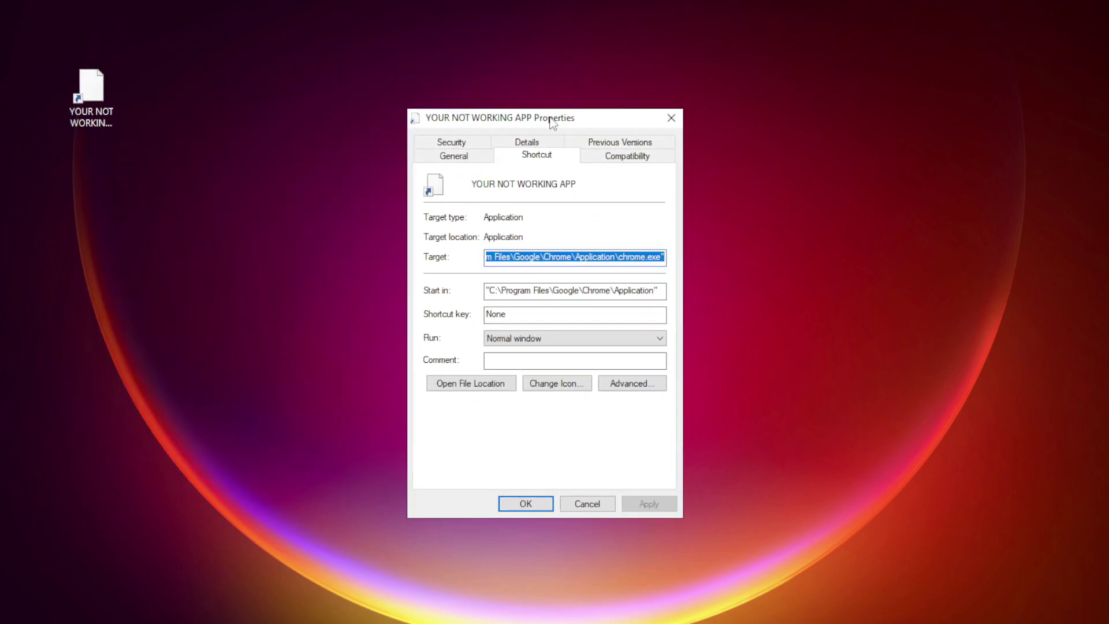
Set the shortcut to Windows 8 compatibility mode and run as administrator, then apply and close
{"action": "left_click", "coordinate": [650, 164]}
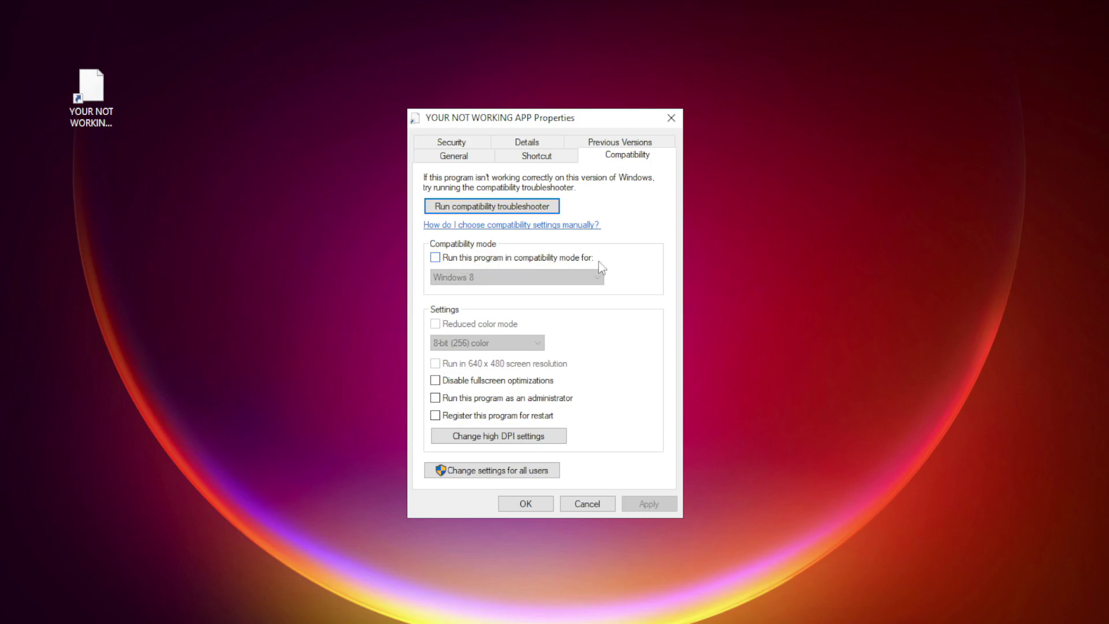
{"action": "left_click", "coordinate": [450, 258]}
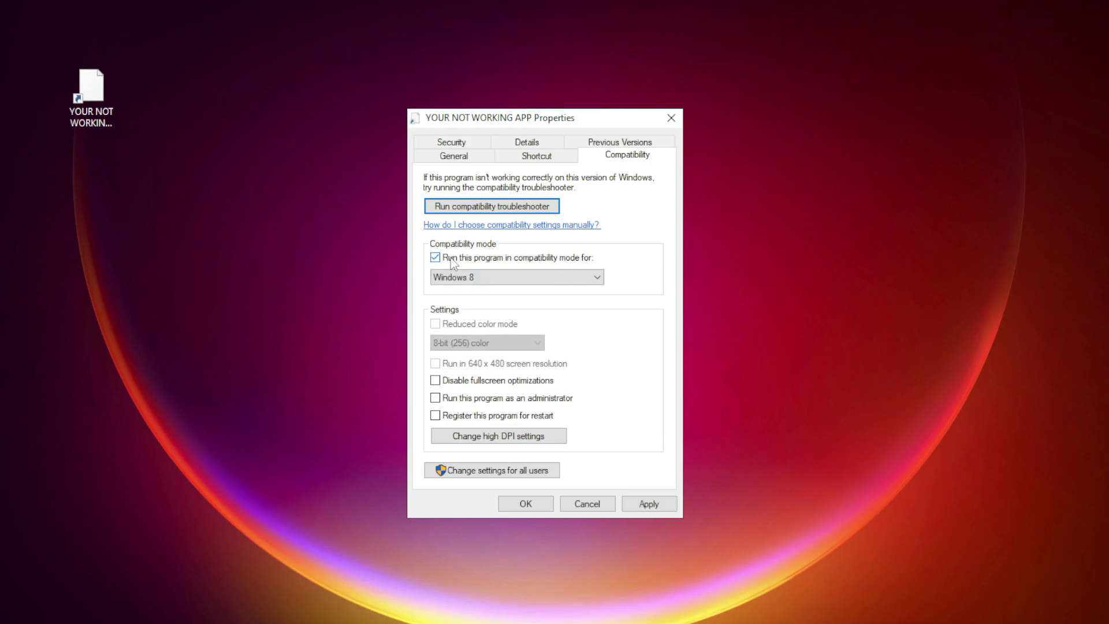
{"action": "left_click", "coordinate": [495, 278]}
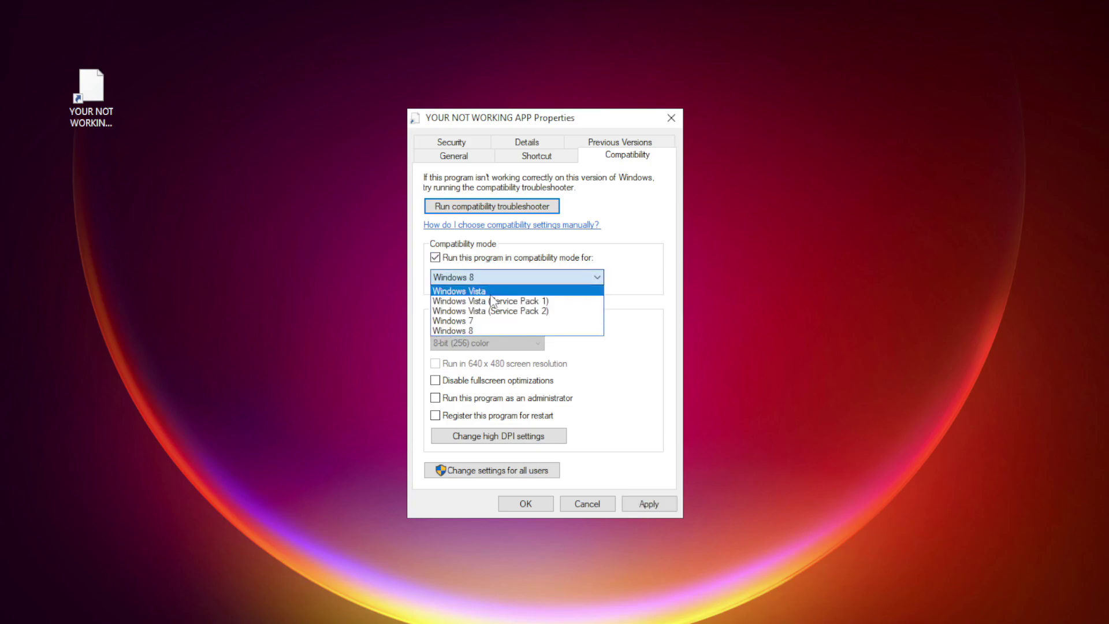
{"action": "left_click", "coordinate": [484, 329]}
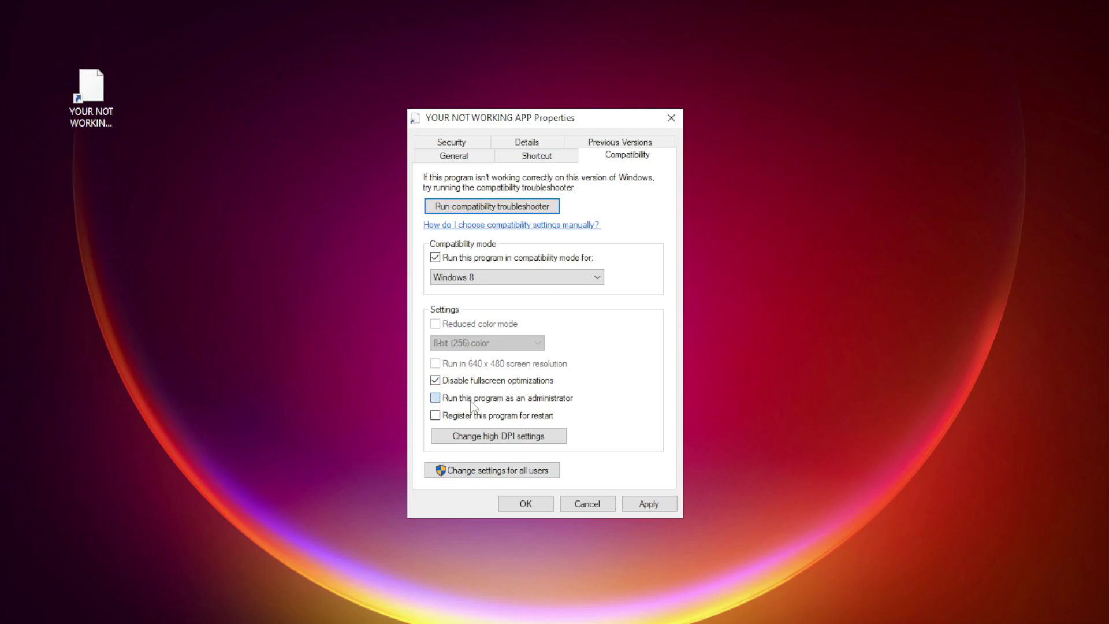
{"action": "left_click", "coordinate": [449, 398]}
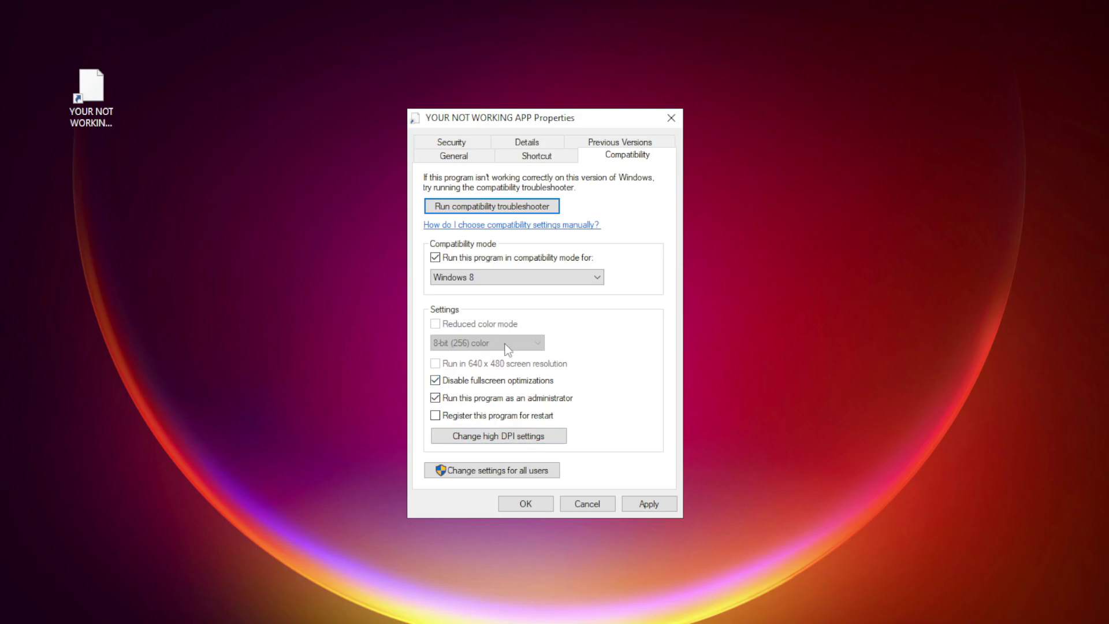
{"action": "left_click", "coordinate": [657, 507]}
{"action": "left_click", "coordinate": [527, 504]}
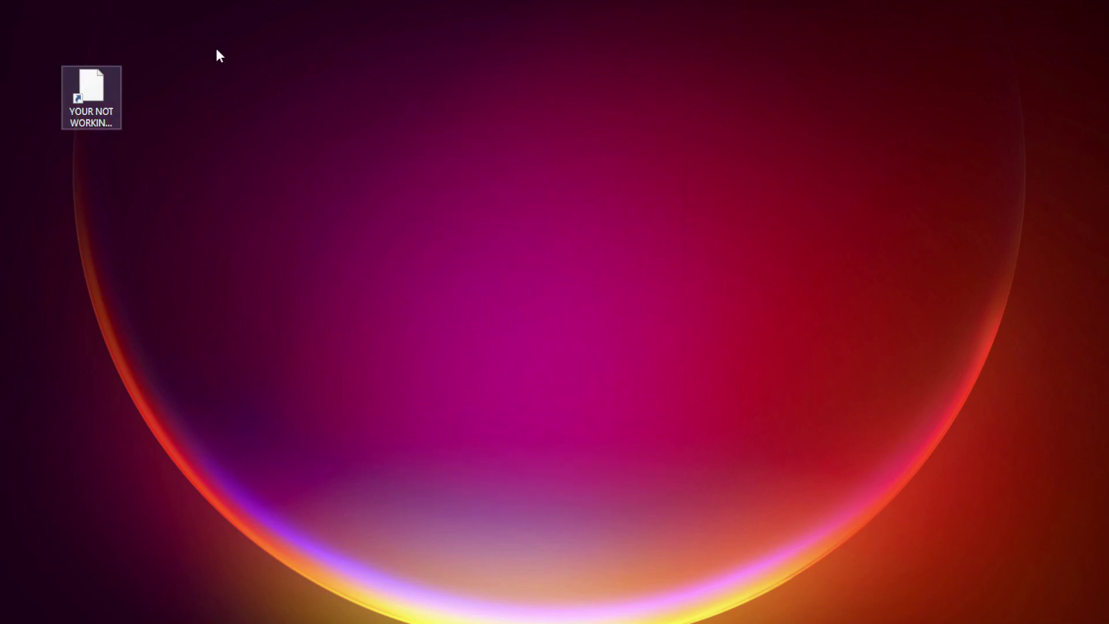
Test-launch 'YOUR NOT WORKING APP', then open Task Manager from the Start button's Win+X menu
{"action": "double_click", "coordinate": [86, 99]}
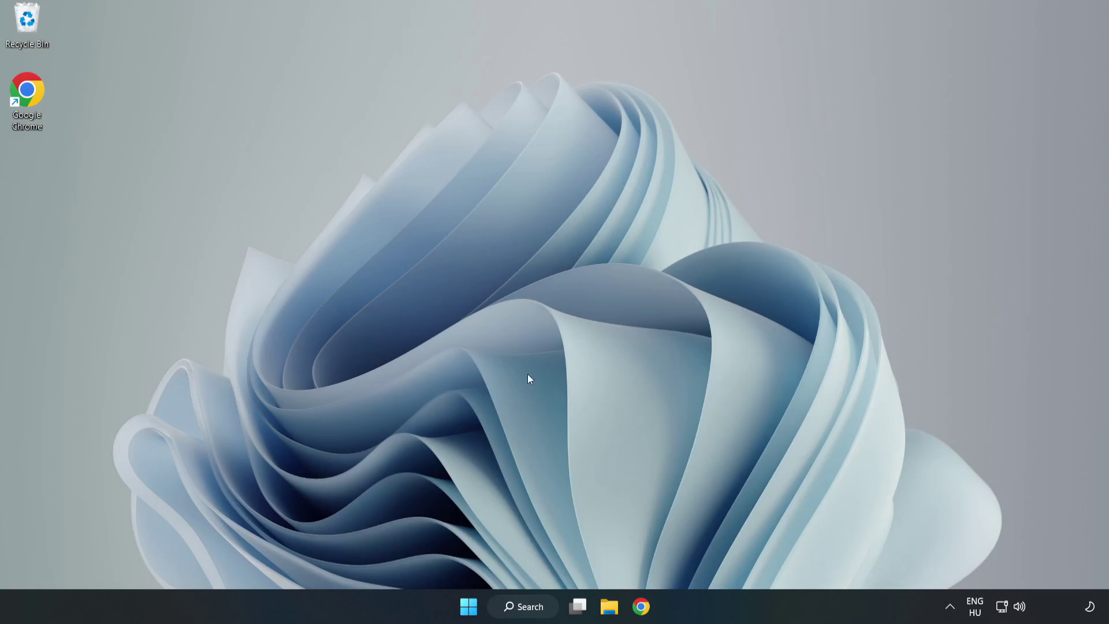
{"action": "right_click", "coordinate": [469, 609]}
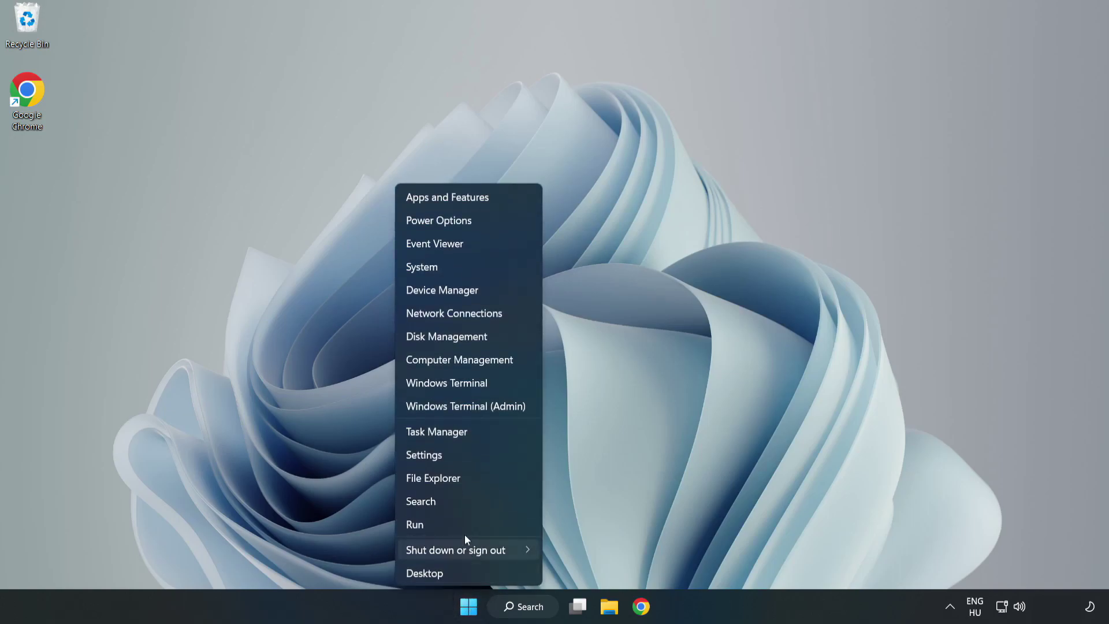
{"action": "left_click", "coordinate": [466, 431]}
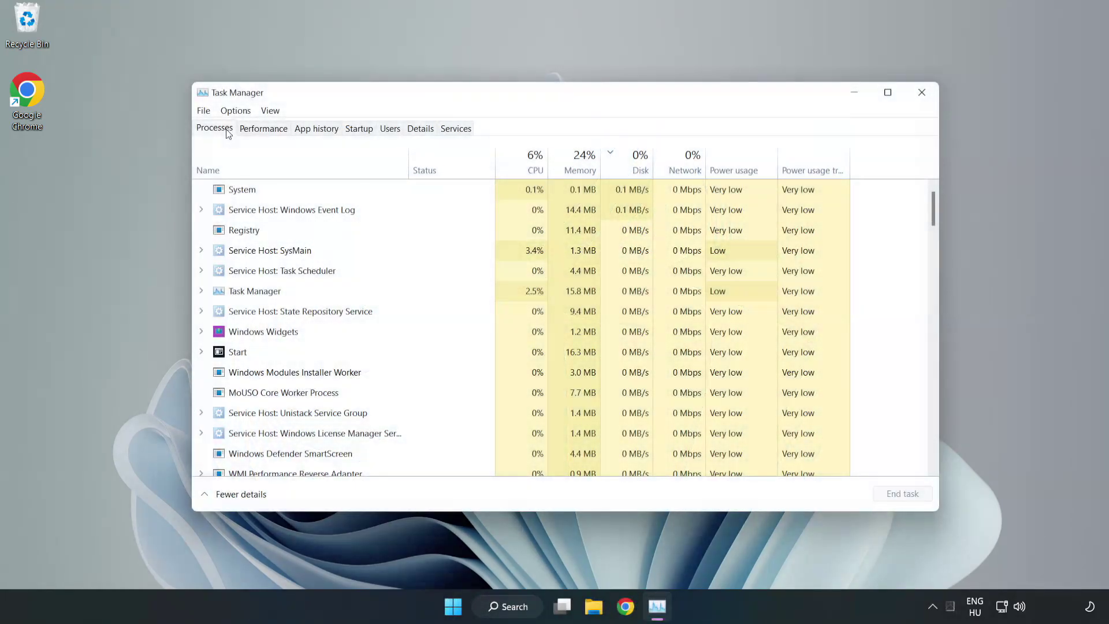
Disable Cortana, Microsoft Edge, Microsoft Teams and Phone Link as startup apps, then close Task Manager
{"action": "left_click", "coordinate": [360, 132]}
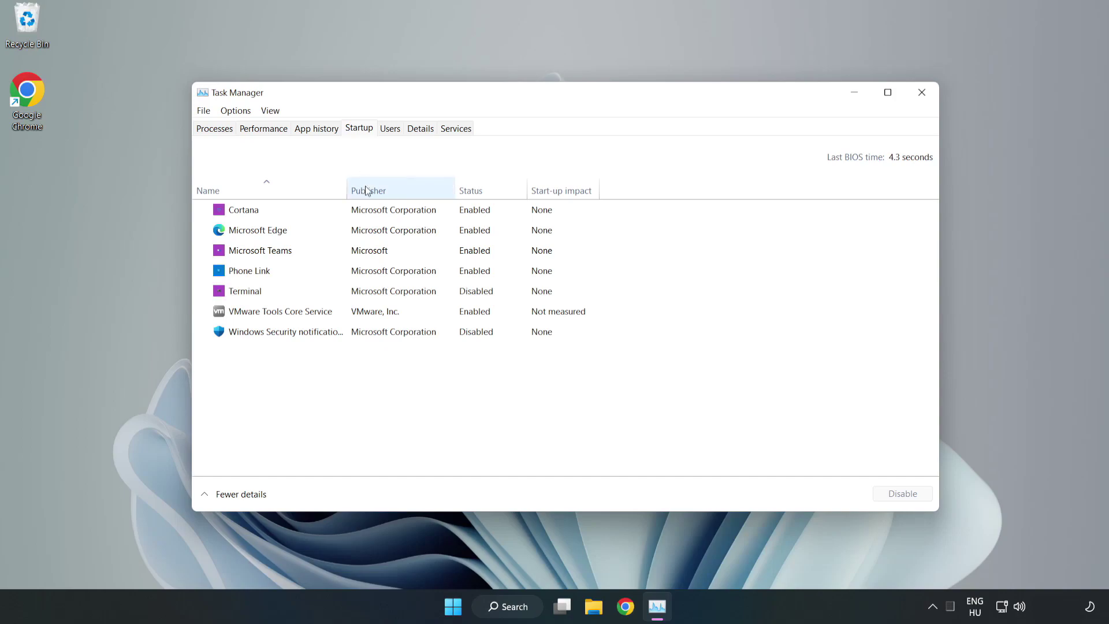
{"action": "left_click", "coordinate": [385, 217]}
{"action": "left_click", "coordinate": [896, 494]}
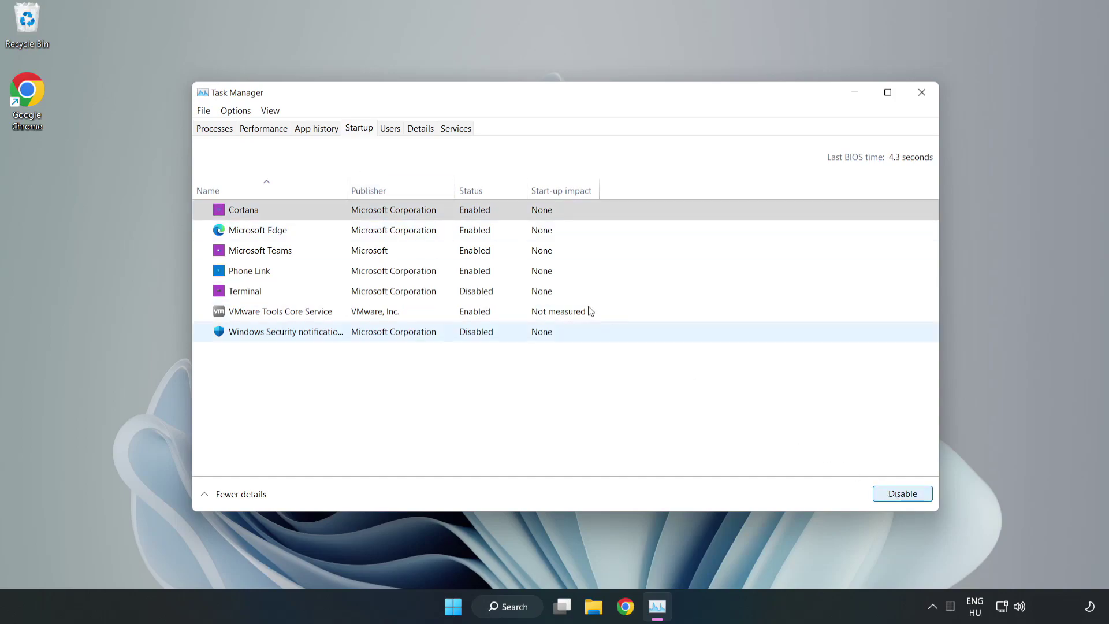
{"action": "left_click", "coordinate": [482, 230]}
{"action": "left_click", "coordinate": [892, 494]}
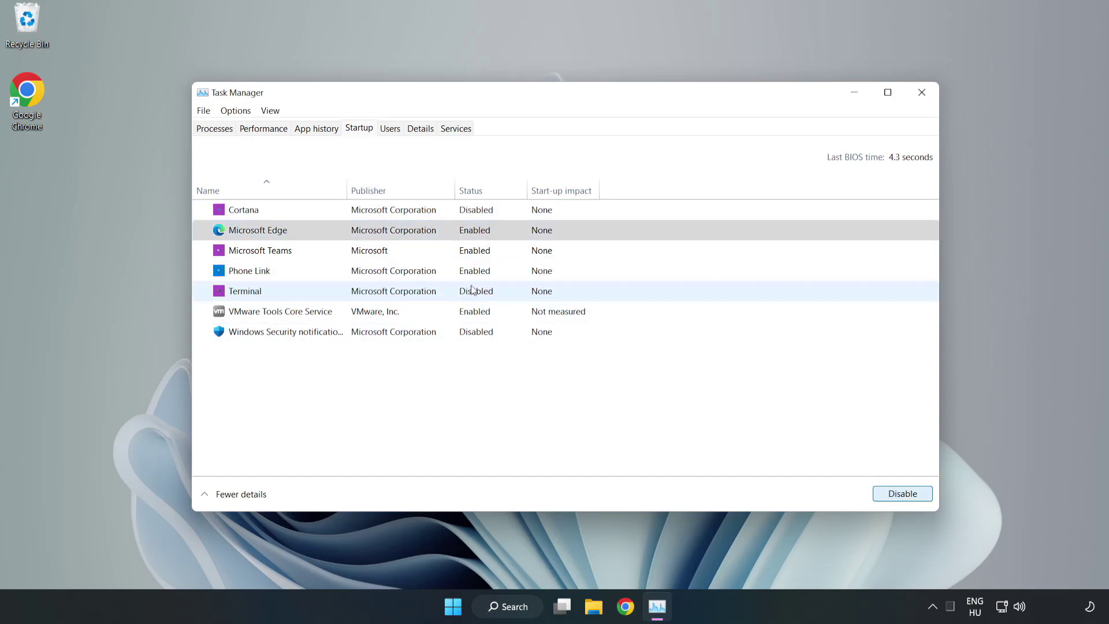
{"action": "left_click", "coordinate": [378, 253]}
{"action": "left_click", "coordinate": [893, 493]}
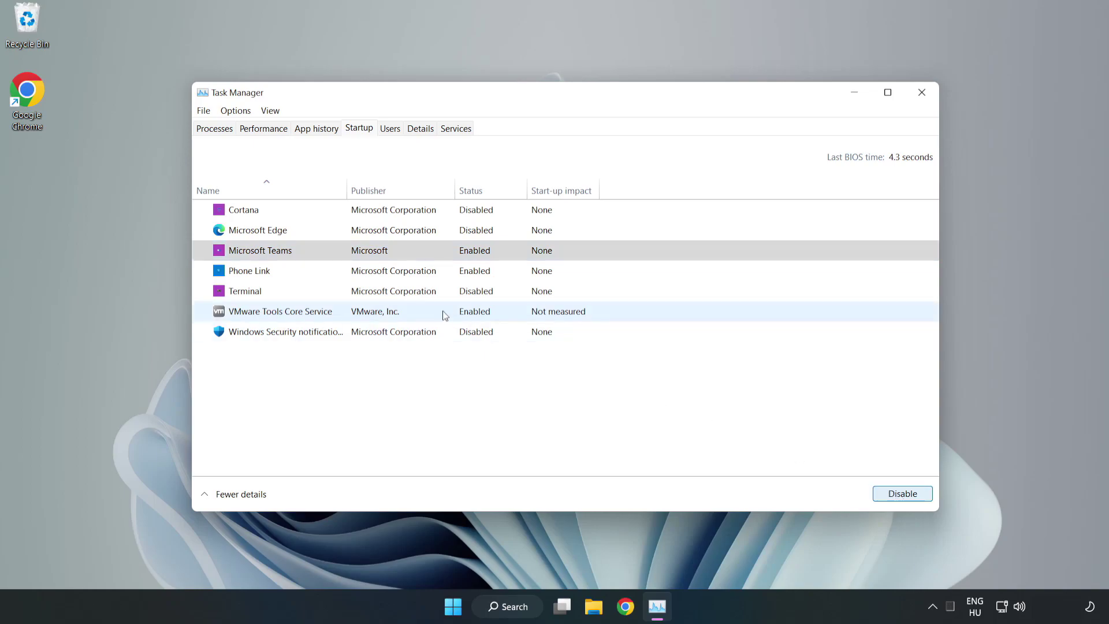
{"action": "left_click", "coordinate": [369, 271]}
{"action": "left_click", "coordinate": [920, 495]}
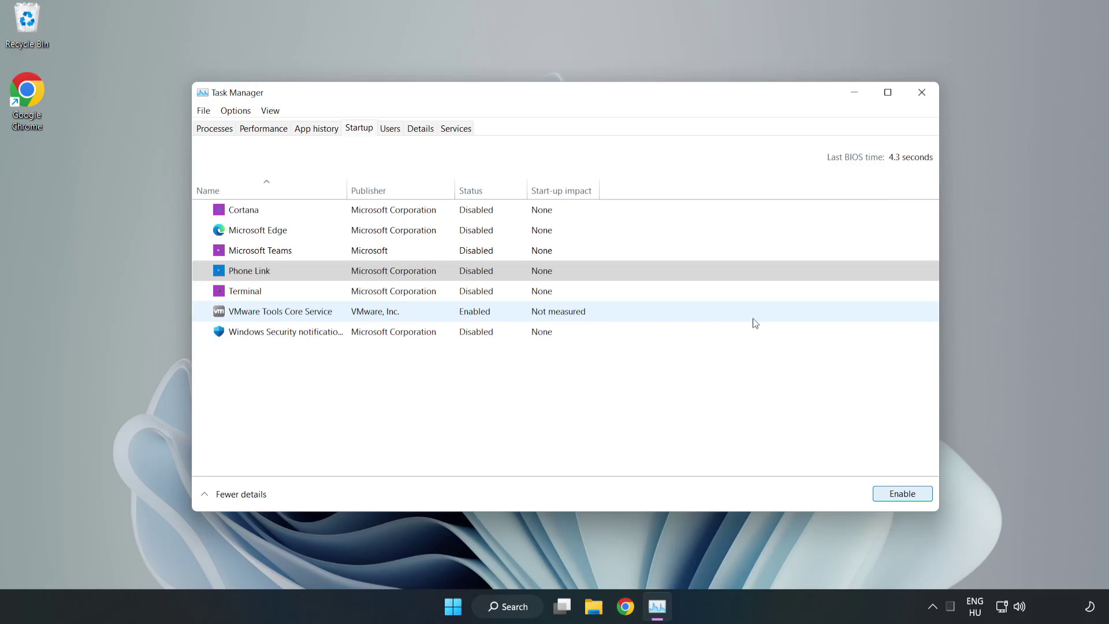
{"action": "left_click", "coordinate": [922, 94]}
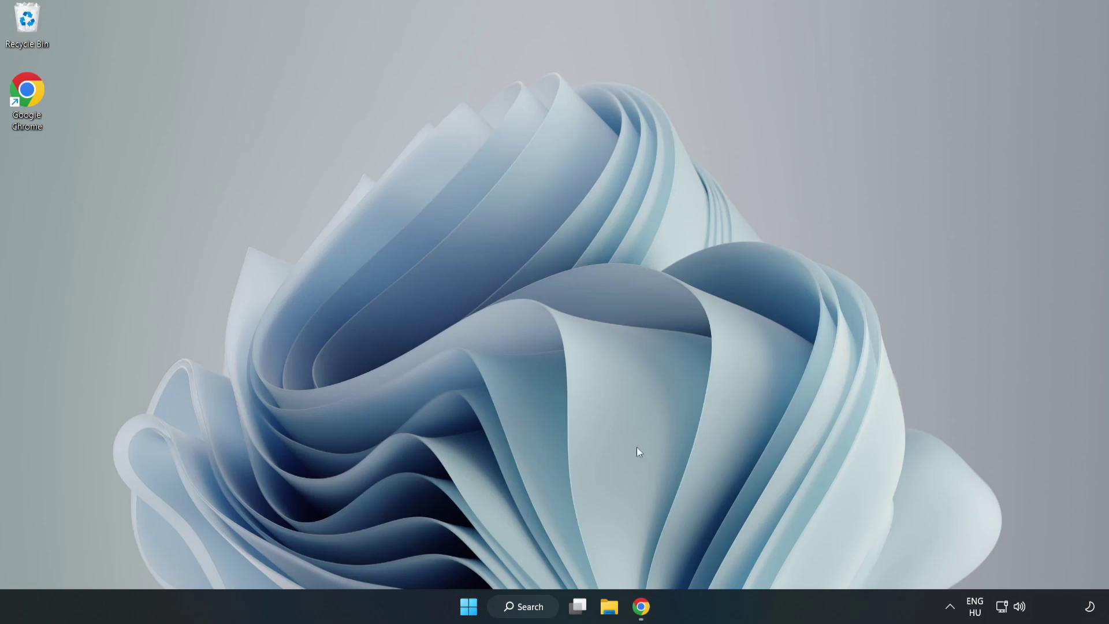
Download dxwebsetup.exe, the DirectX End-User Runtime Web Installer, in Chrome and run it
{"action": "left_click", "coordinate": [640, 611]}
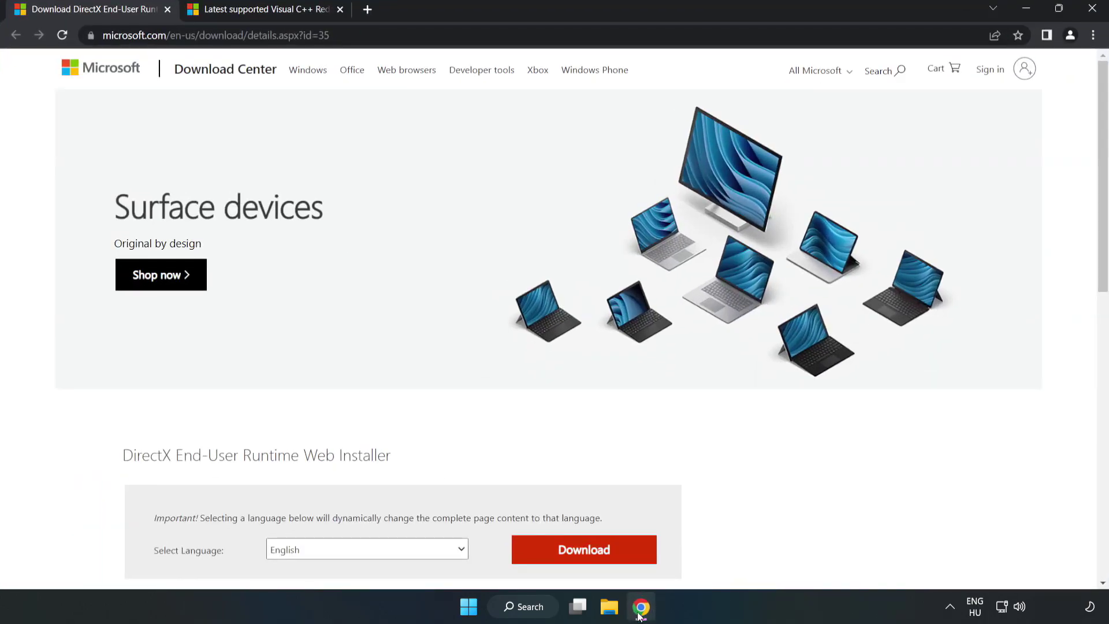
{"action": "left_click_drag", "start_coordinate": [347, 36], "coordinate": [151, 36]}
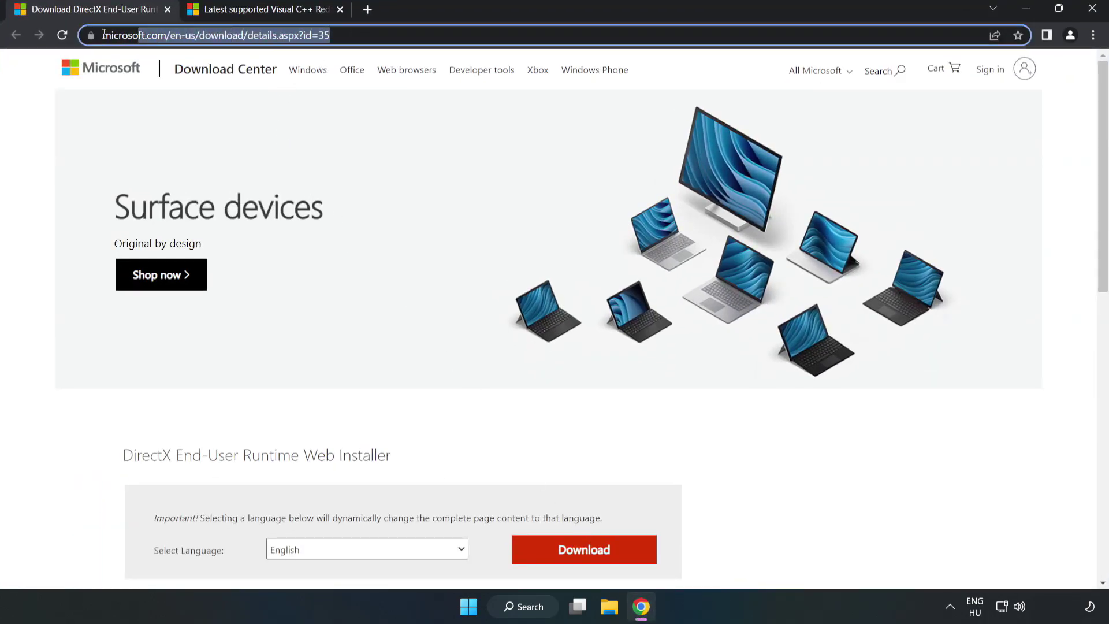
{"action": "left_click", "coordinate": [47, 132]}
{"action": "scroll", "coordinate": [560, 382], "scroll_direction": "down", "scroll_amount": 3}
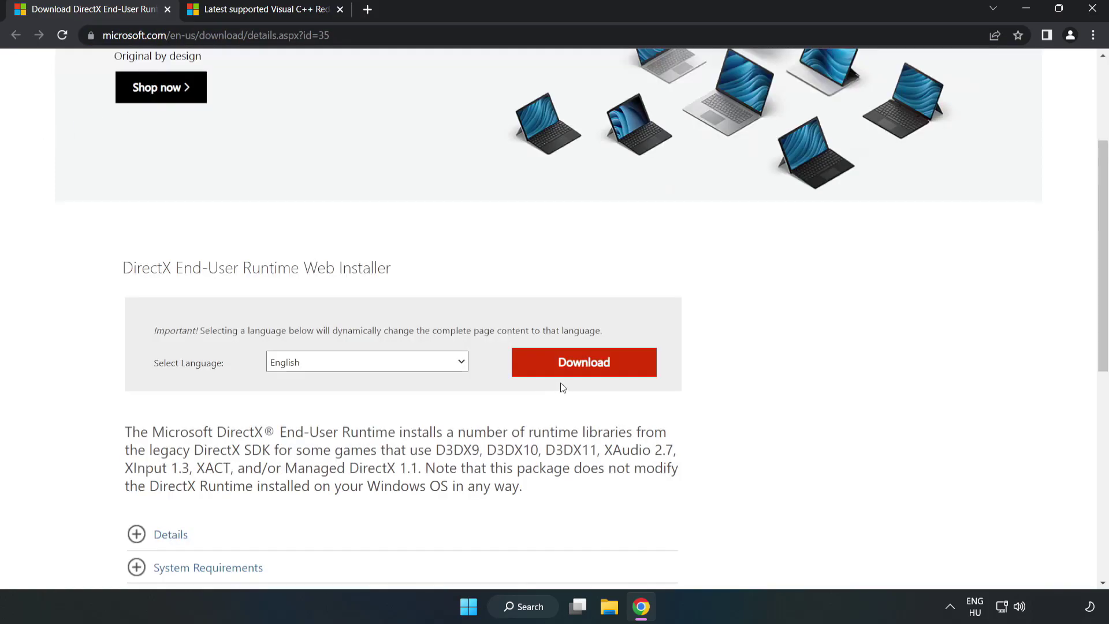
{"action": "left_click", "coordinate": [589, 373]}
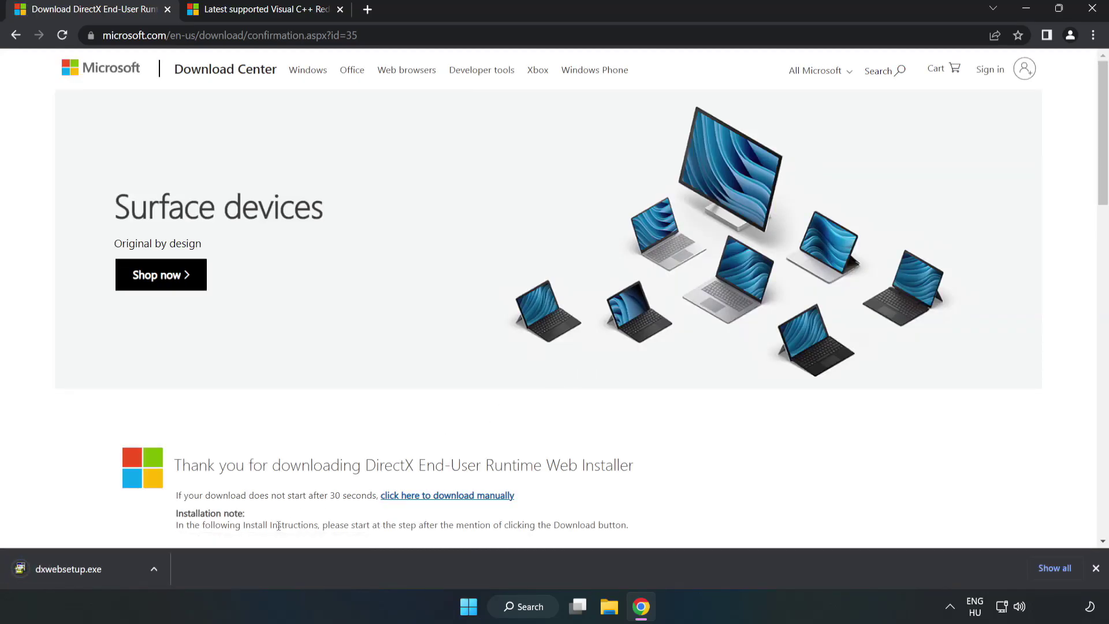
{"action": "left_click", "coordinate": [81, 569]}
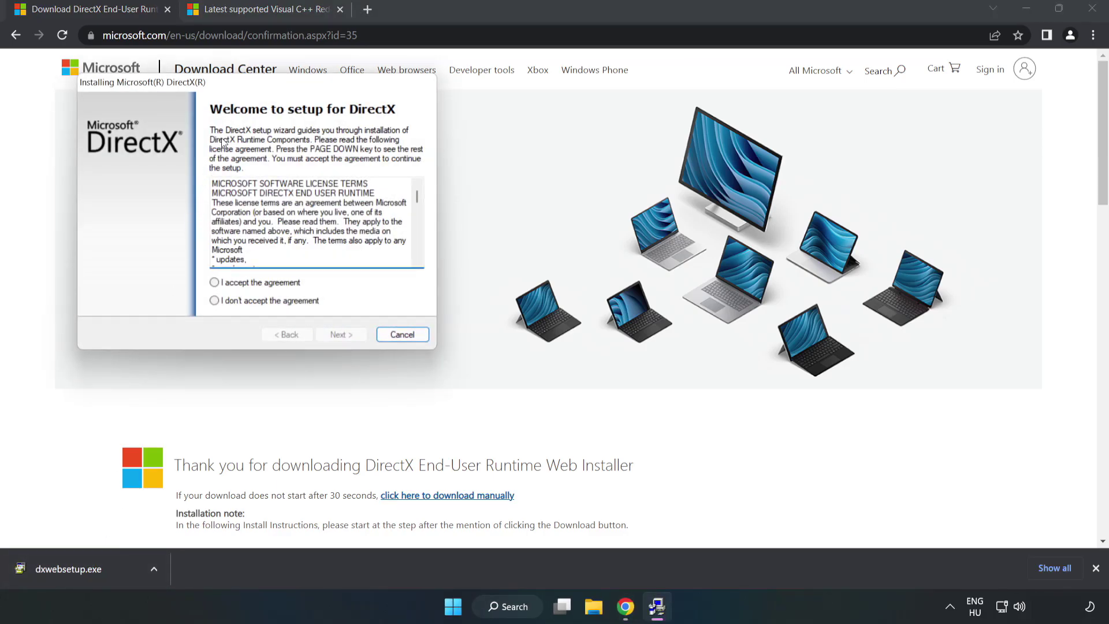
Accept the DirectX licence, decline the Bing Bar, and run DirectX setup through to Finish
{"action": "left_click_drag", "start_coordinate": [252, 90], "coordinate": [540, 186]}
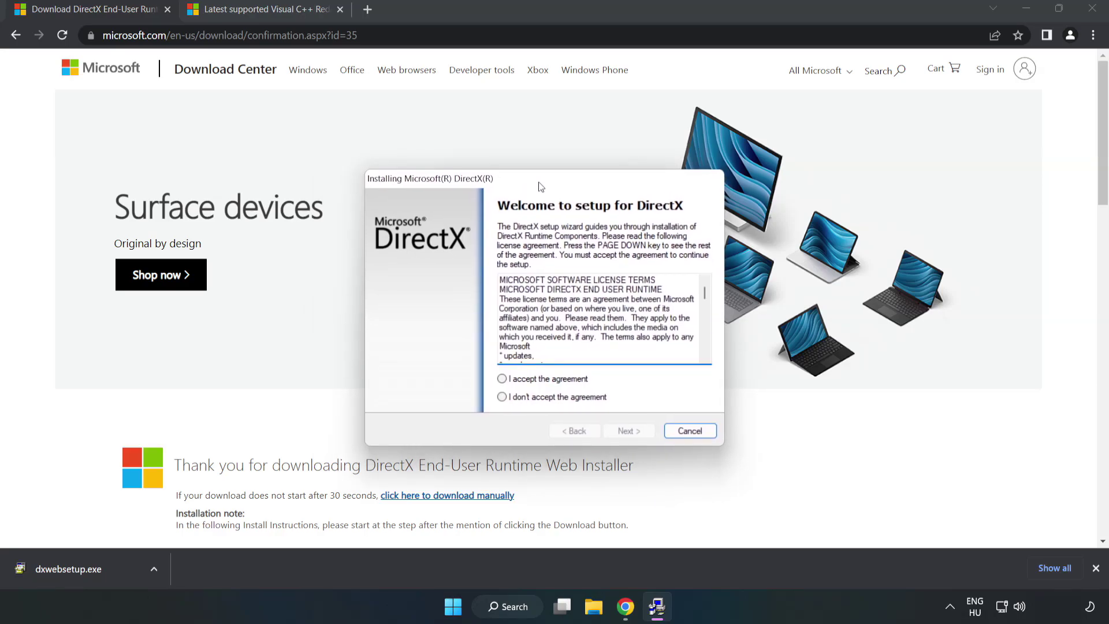
{"action": "left_click_drag", "start_coordinate": [704, 292], "coordinate": [696, 364]}
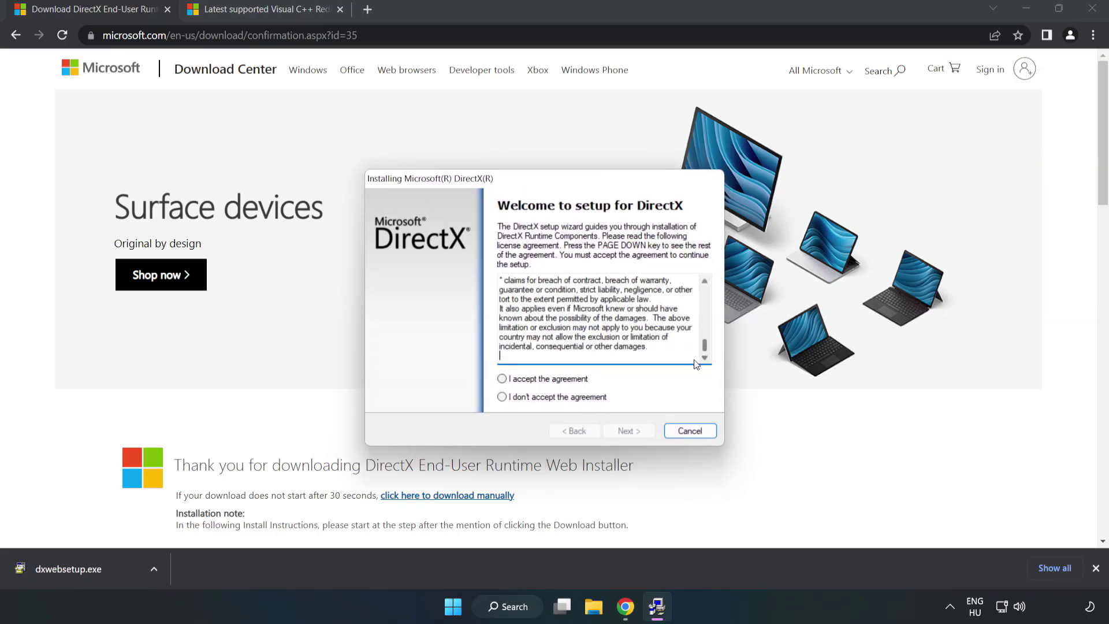
{"action": "left_click", "coordinate": [560, 381]}
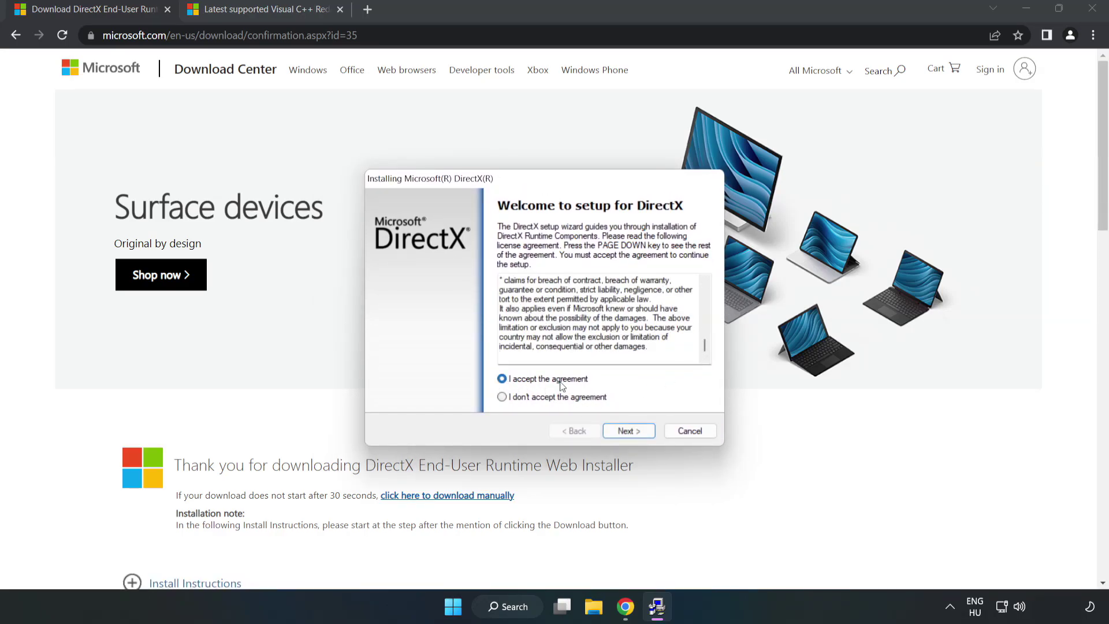
{"action": "left_click", "coordinate": [628, 431]}
{"action": "left_click", "coordinate": [494, 330]}
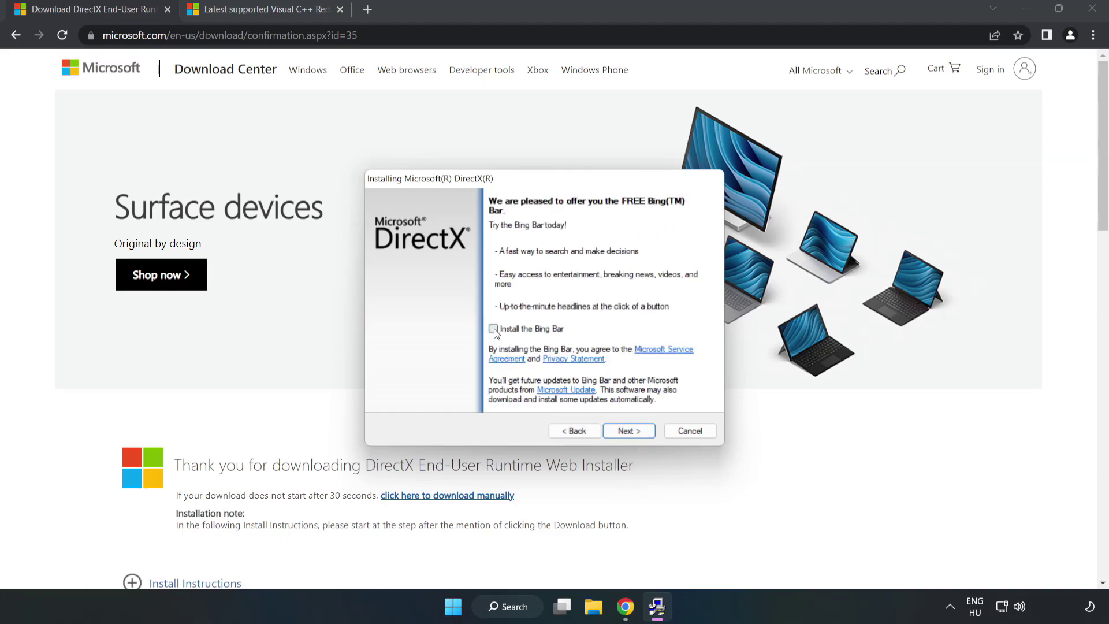
{"action": "left_click", "coordinate": [628, 431]}
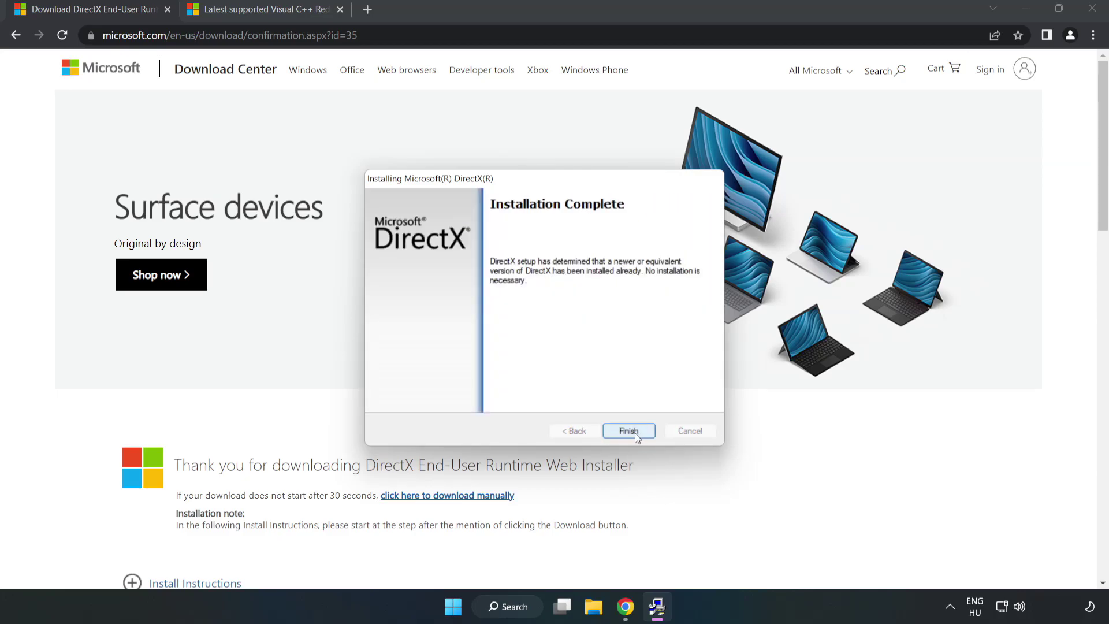
{"action": "left_click", "coordinate": [635, 434]}
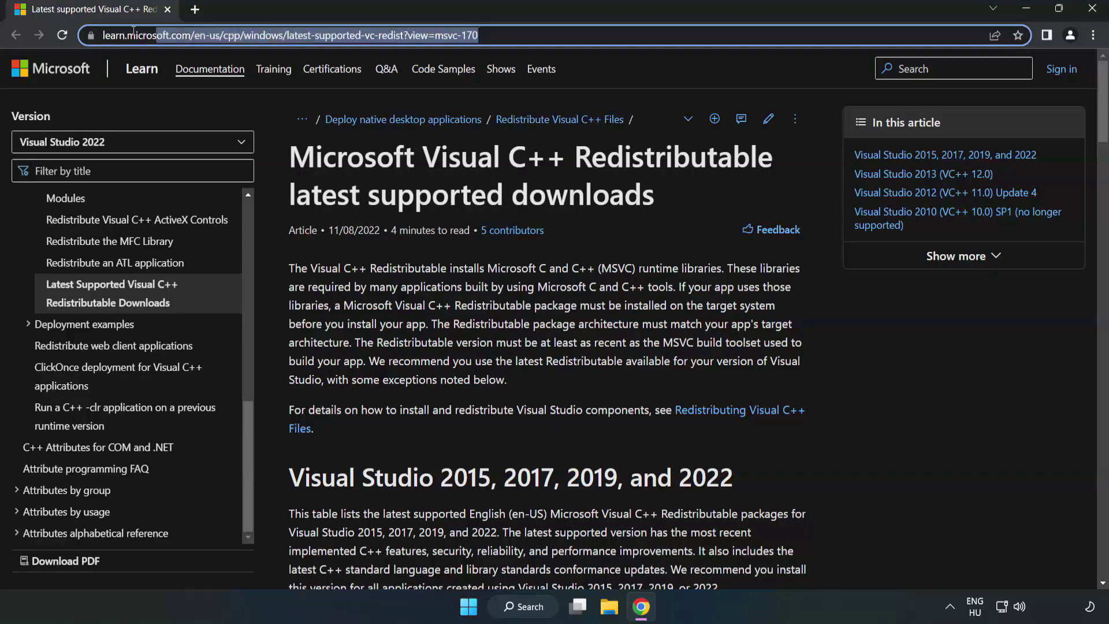
{"action": "left_click", "coordinate": [570, 35]}
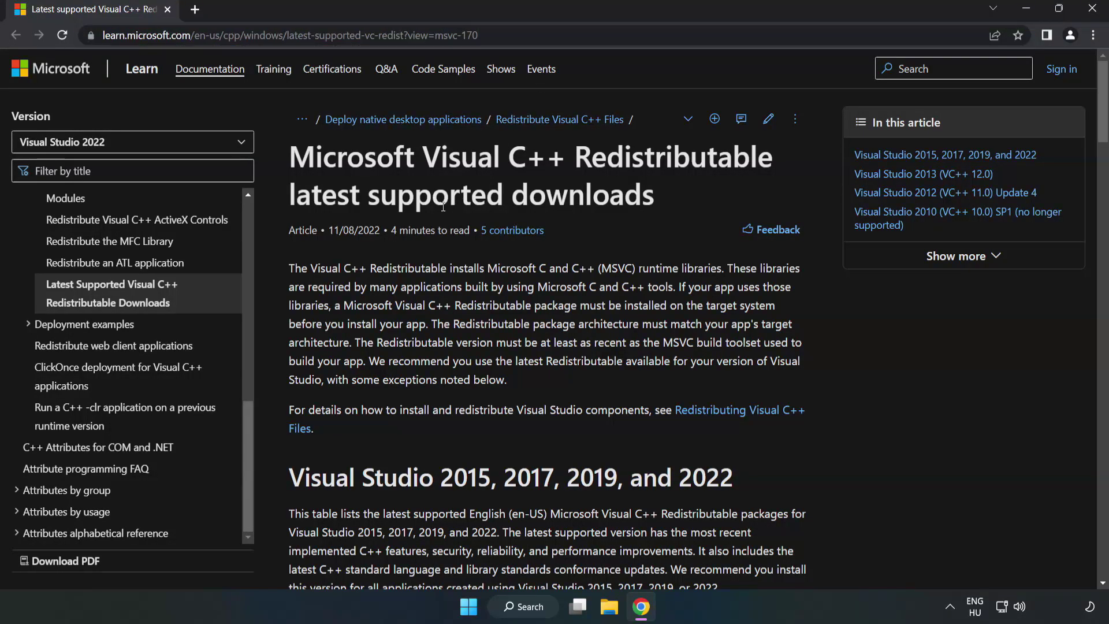
{"action": "scroll", "coordinate": [443, 206], "scroll_direction": "down", "scroll_amount": 3}
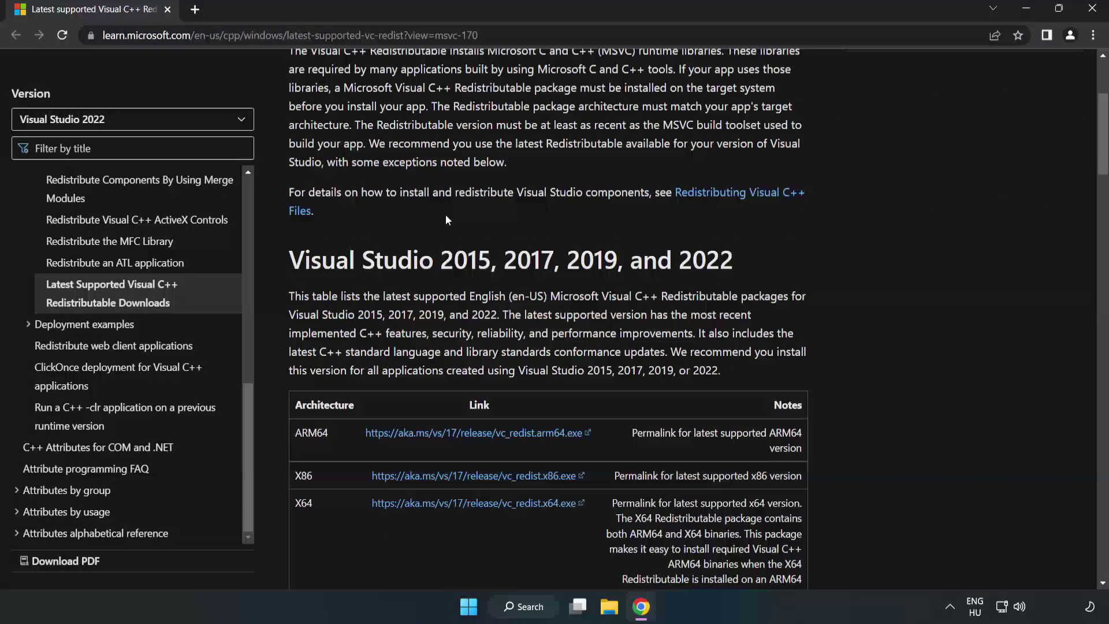
{"action": "scroll", "coordinate": [445, 220], "scroll_direction": "down", "scroll_amount": 3}
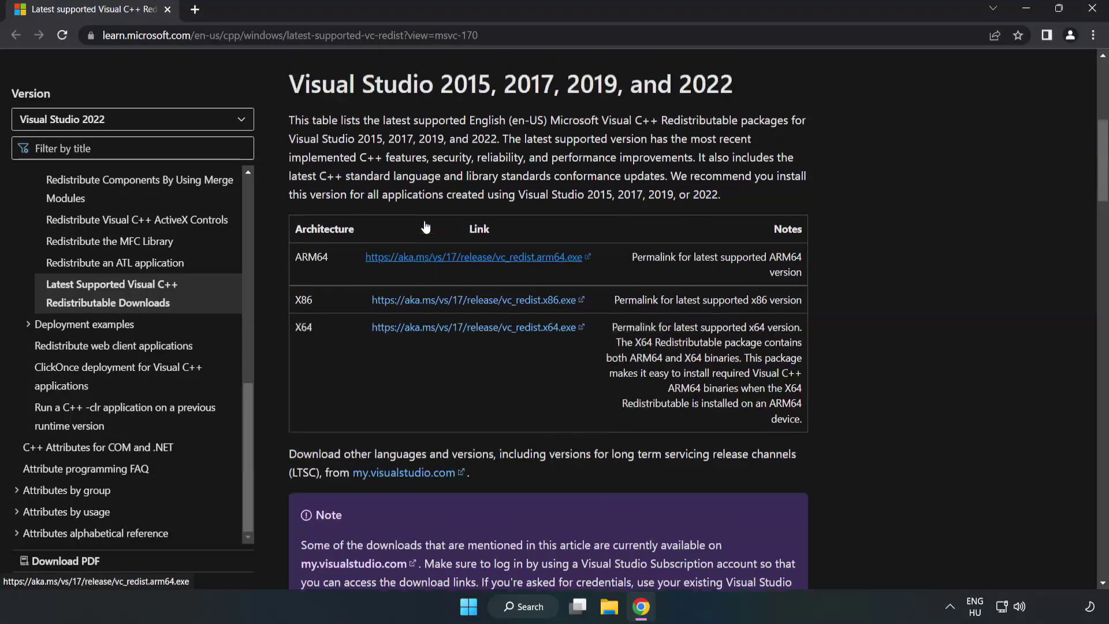
{"action": "scroll", "coordinate": [426, 227], "scroll_direction": "up", "scroll_amount": 1}
{"action": "left_click_drag", "start_coordinate": [288, 116], "coordinate": [732, 124]}
{"action": "left_click", "coordinate": [729, 126]}
{"action": "left_click", "coordinate": [447, 291]}
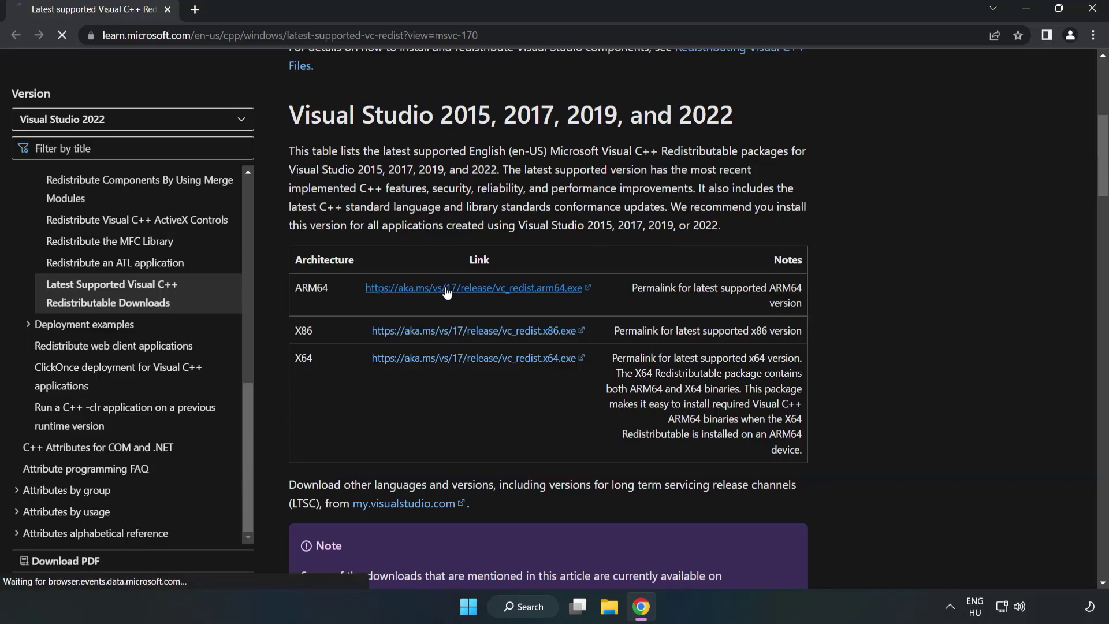
{"action": "left_click", "coordinate": [449, 331]}
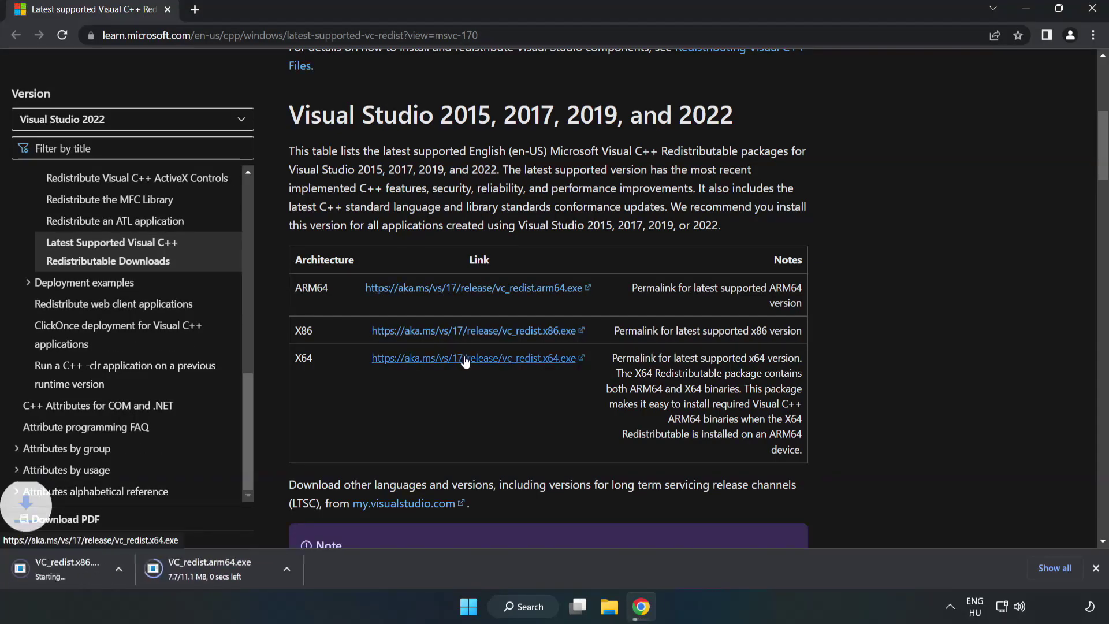
{"action": "left_click", "coordinate": [465, 358]}
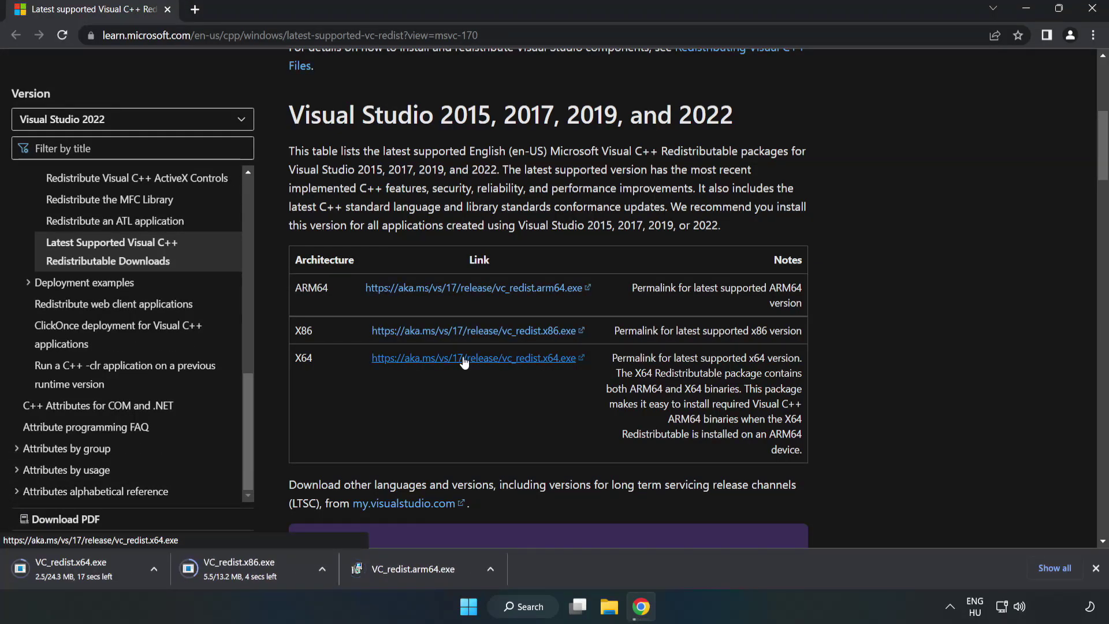
Run VC_redist.arm64.exe, agree to the licence, attempt the install, and dismiss the unsupported-processor failure
{"action": "left_click", "coordinate": [423, 569]}
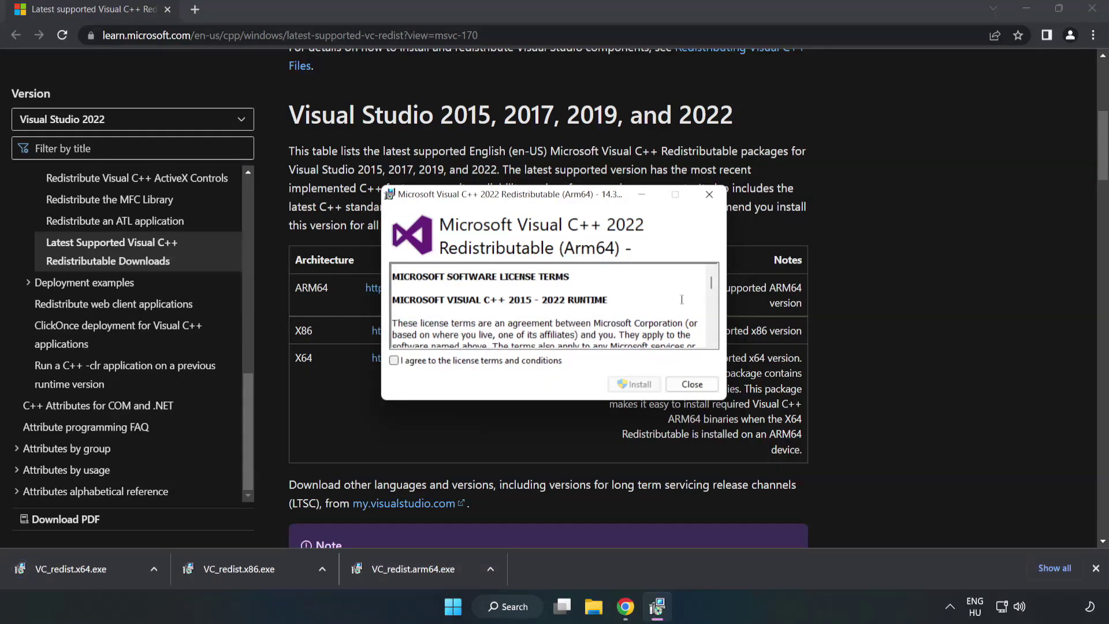
{"action": "left_click_drag", "start_coordinate": [710, 280], "coordinate": [712, 334]}
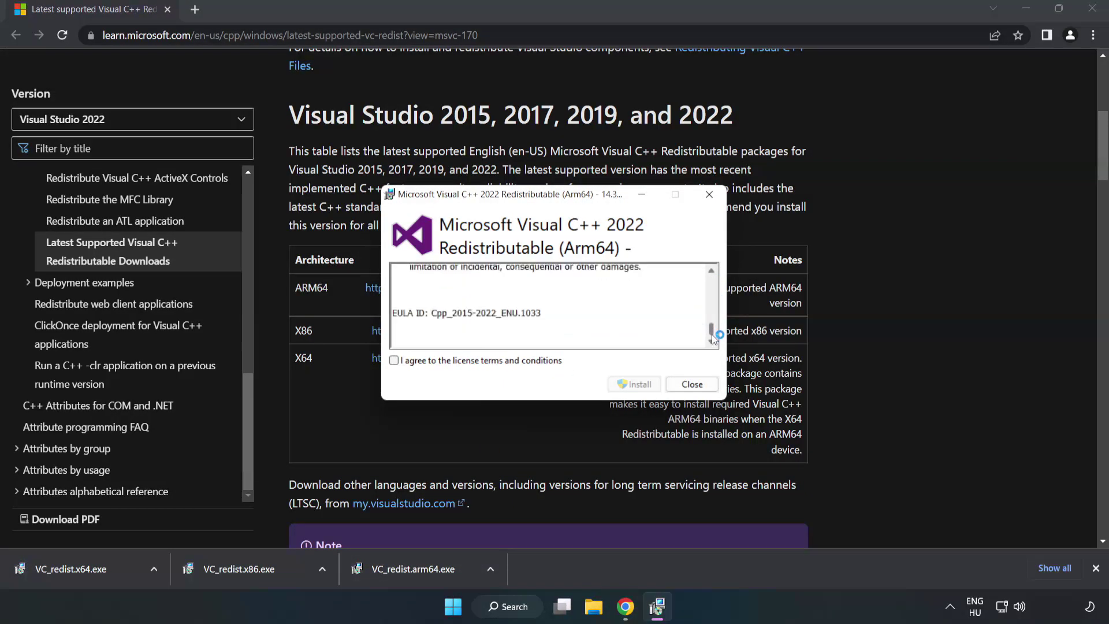
{"action": "left_click", "coordinate": [395, 361]}
{"action": "left_click", "coordinate": [635, 383]}
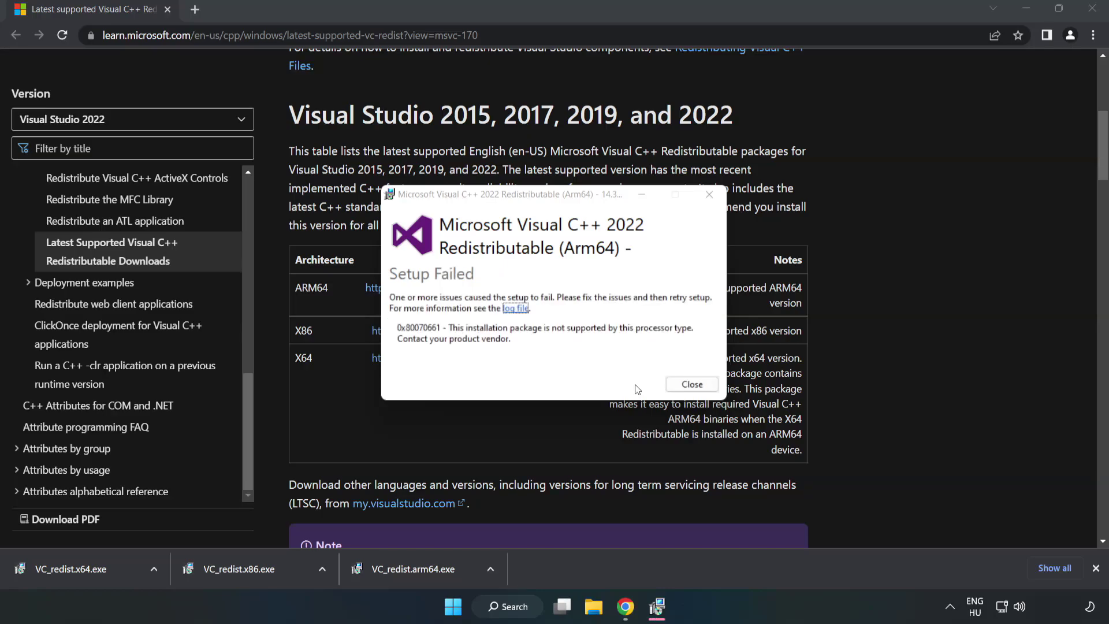
{"action": "left_click", "coordinate": [690, 384]}
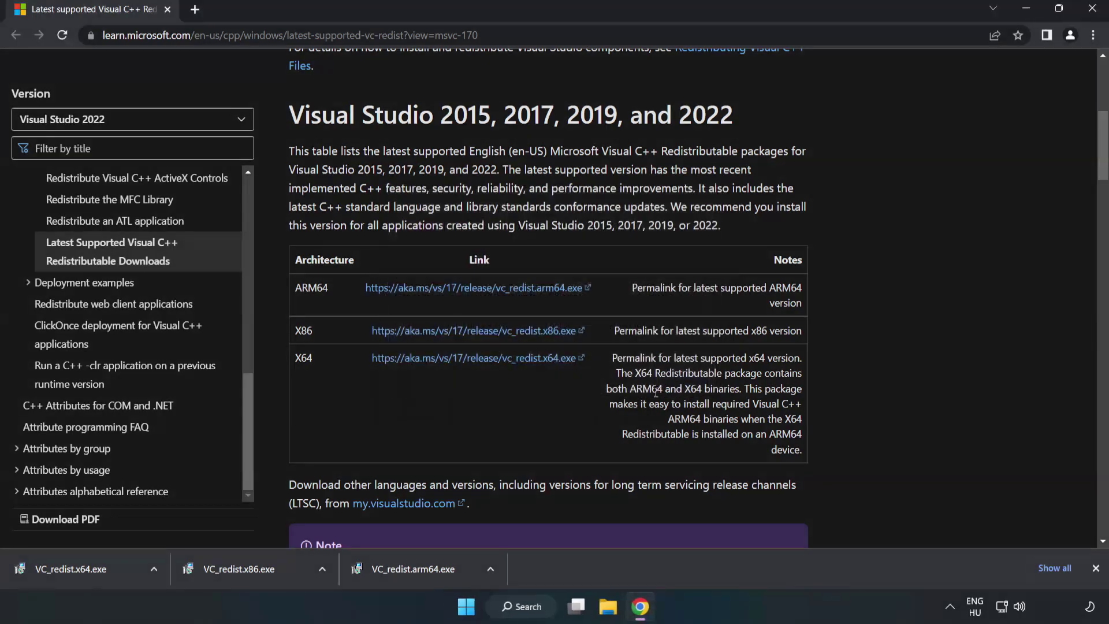
Run VC_redist.x86.exe, agree to the licence, install it, and close on Setup Successful
{"action": "left_click", "coordinate": [245, 566]}
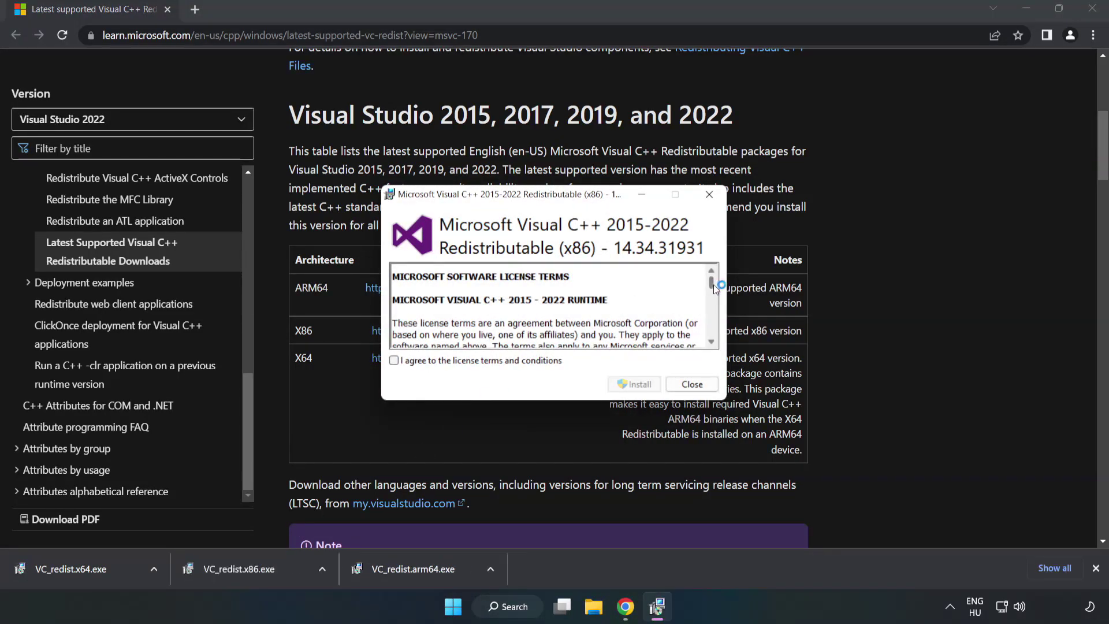
{"action": "left_click_drag", "start_coordinate": [712, 284], "coordinate": [713, 340]}
{"action": "left_click", "coordinate": [393, 361]}
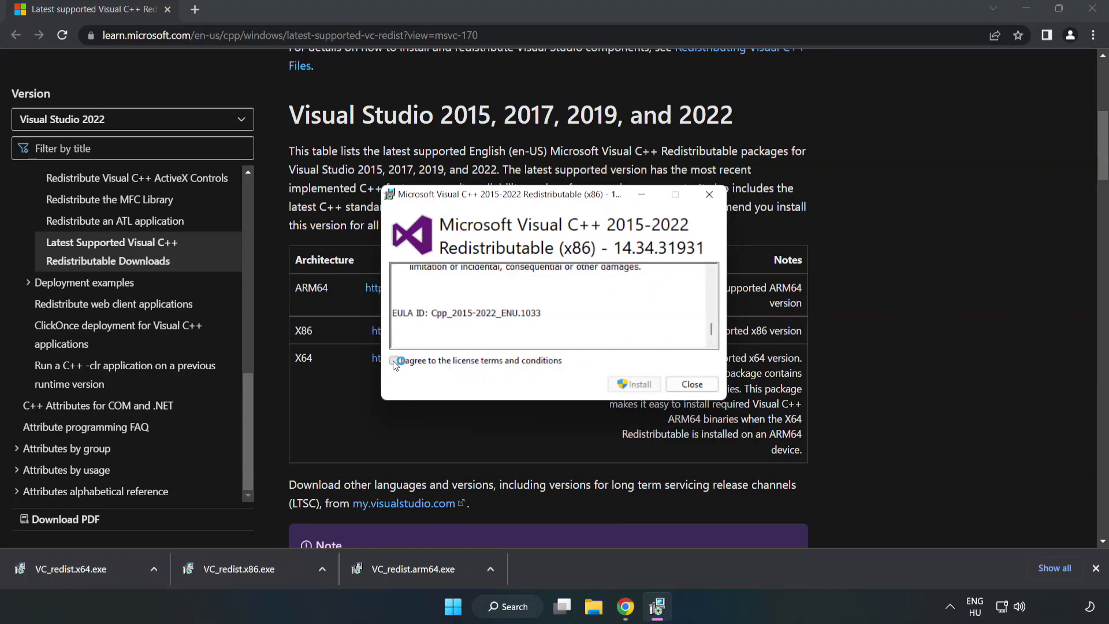
{"action": "left_click", "coordinate": [630, 384]}
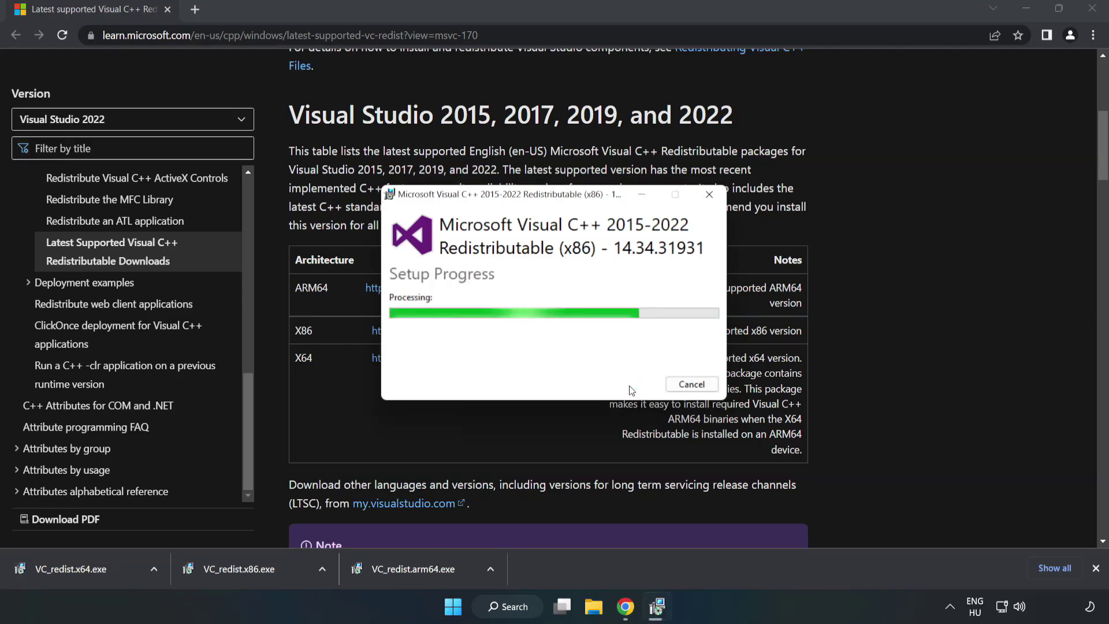
{"action": "left_click", "coordinate": [691, 384]}
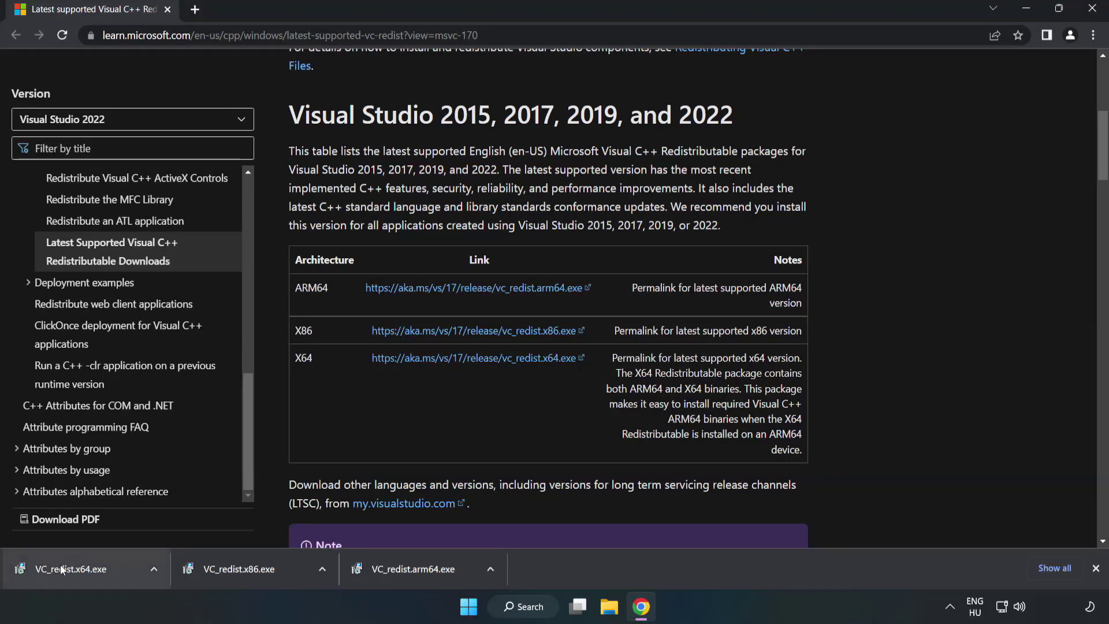
Run VC_redist.x64.exe (14.34.31931), agree to the licence, install, and close on success
{"action": "left_click", "coordinate": [60, 567]}
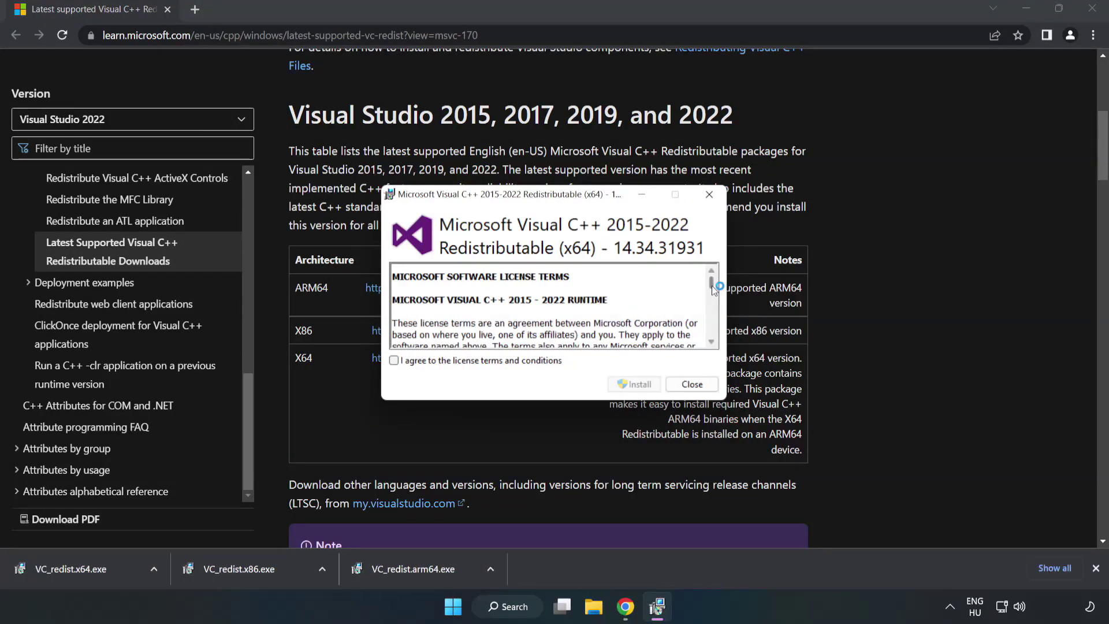
{"action": "left_click_drag", "start_coordinate": [711, 285], "coordinate": [713, 336]}
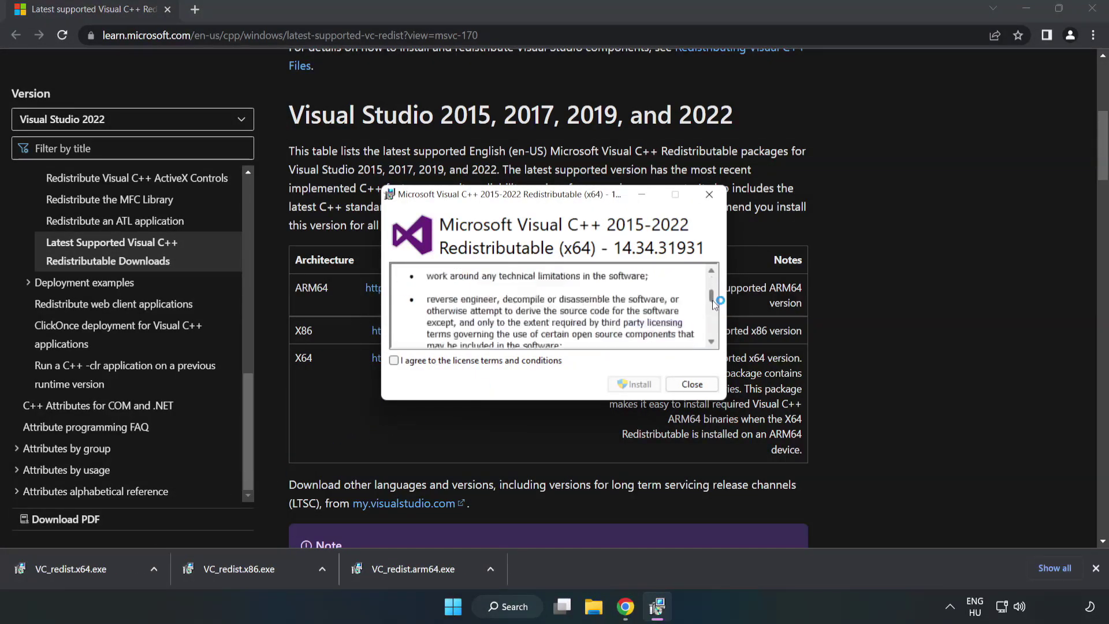
{"action": "left_click", "coordinate": [393, 360]}
{"action": "left_click", "coordinate": [630, 384]}
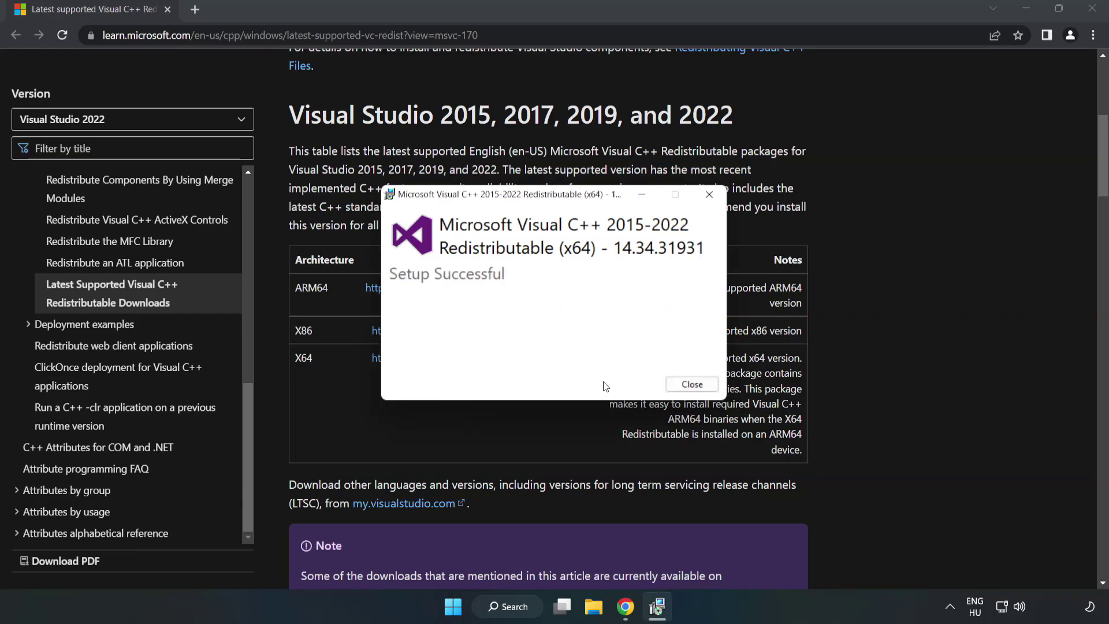
{"action": "left_click", "coordinate": [692, 384]}
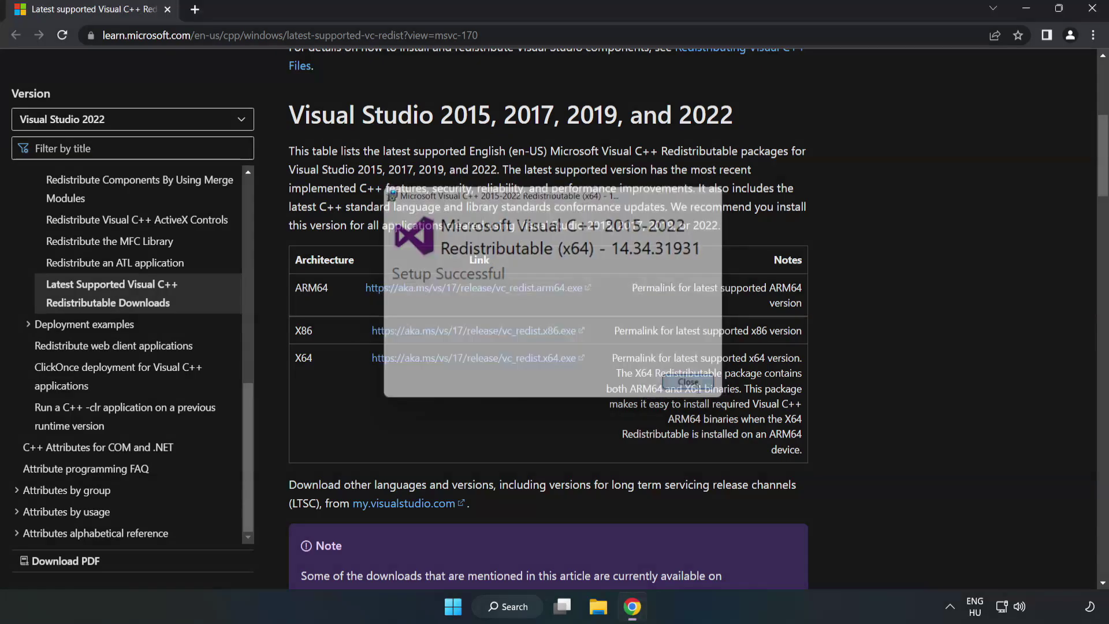
Close Chrome and launch Command Prompt as administrator by searching for cmd
{"action": "left_click", "coordinate": [1093, 16]}
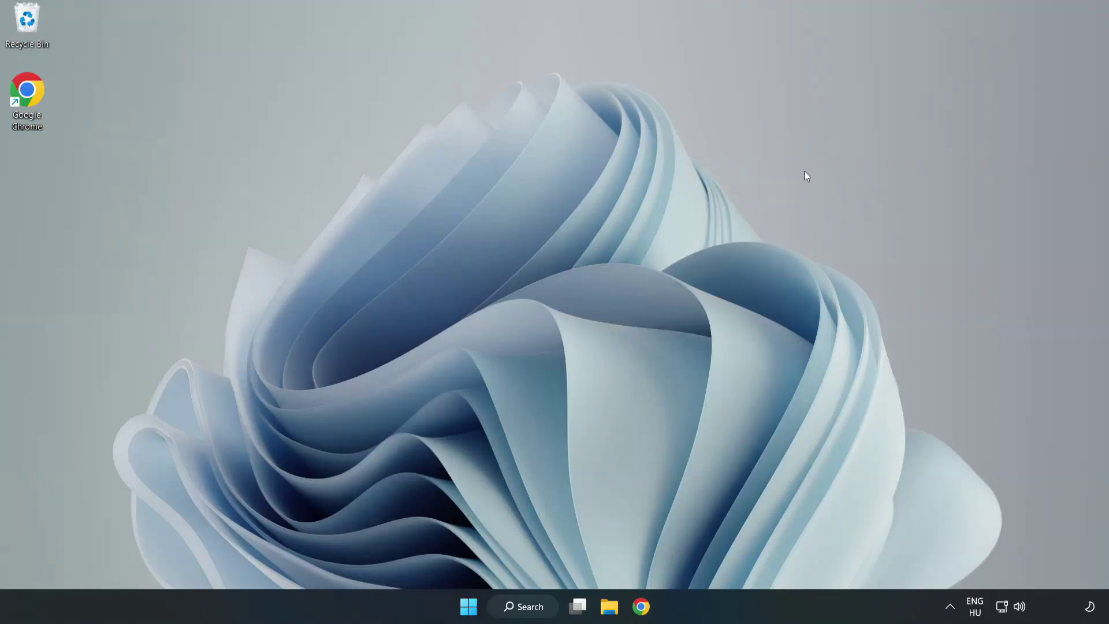
{"action": "left_click", "coordinate": [537, 606]}
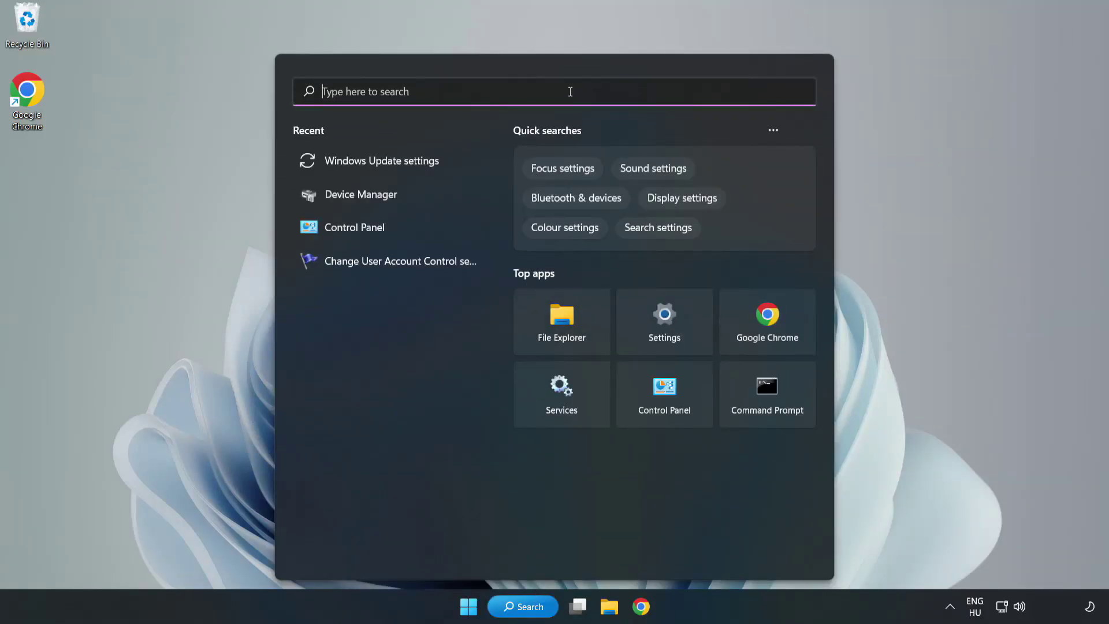
{"action": "type", "text": "cmd"}
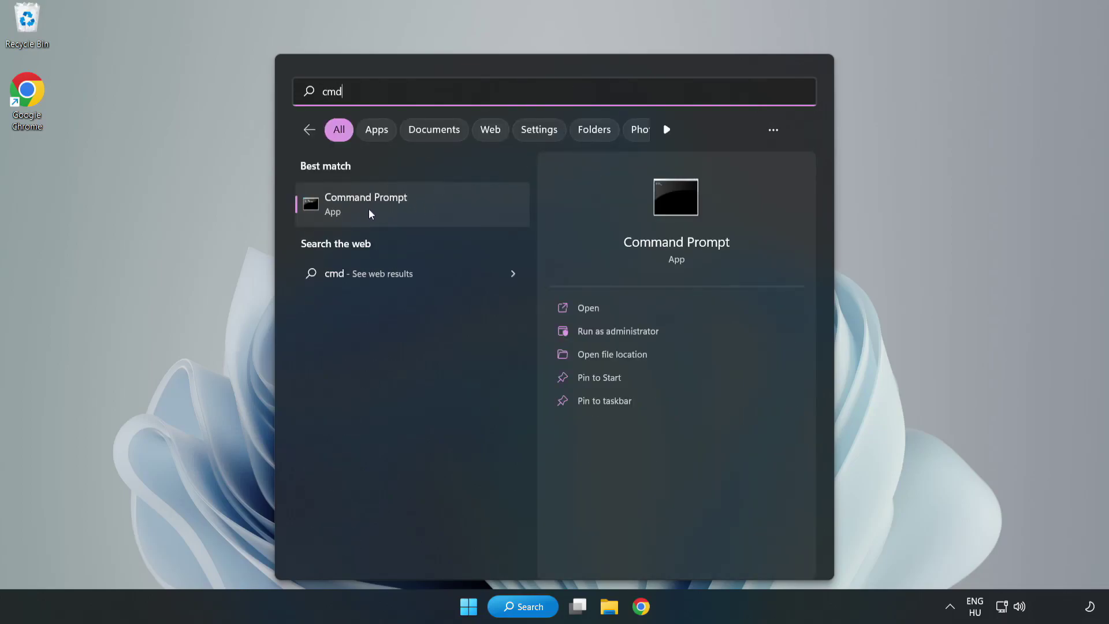
{"action": "right_click", "coordinate": [436, 210]}
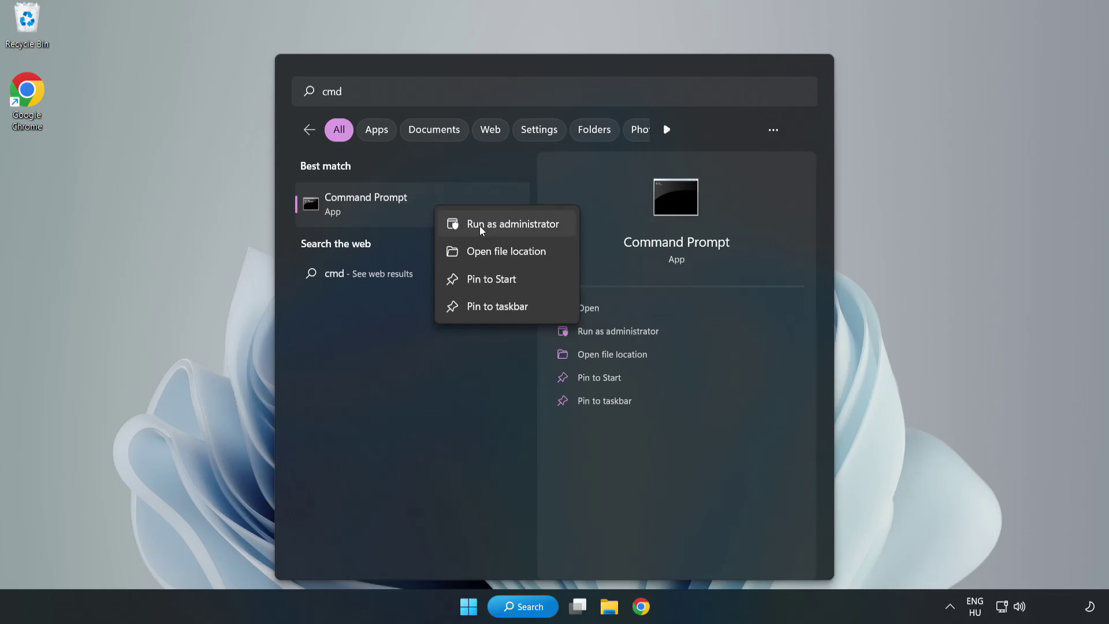
{"action": "left_click", "coordinate": [479, 225]}
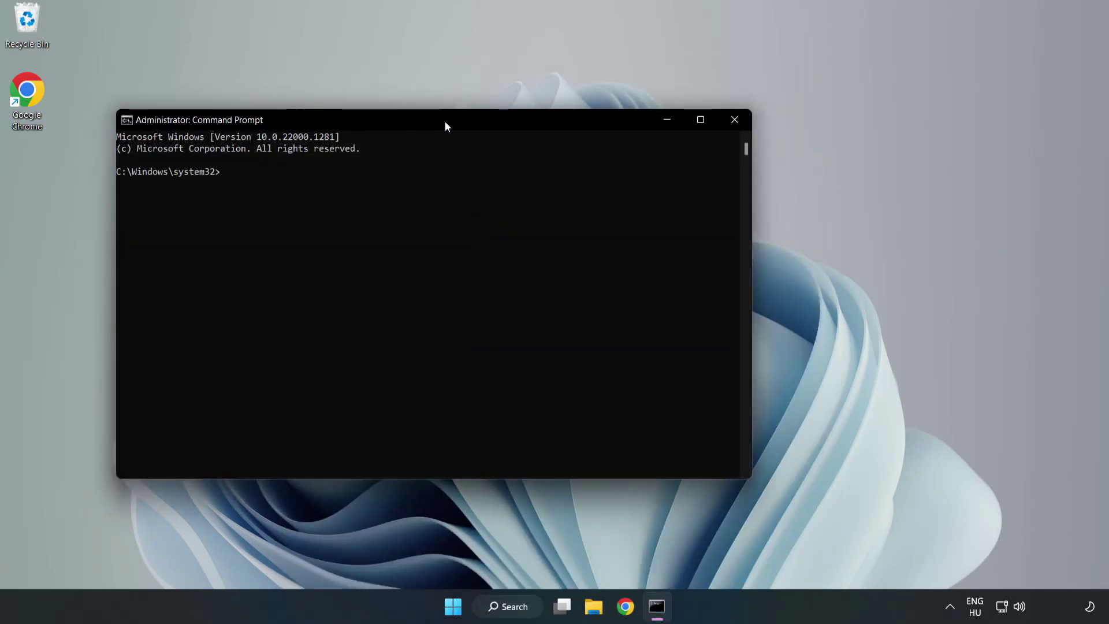
Run sfc /scannow at the administrator prompt until it reports no integrity violations
{"action": "left_click_drag", "start_coordinate": [446, 125], "coordinate": [565, 130]}
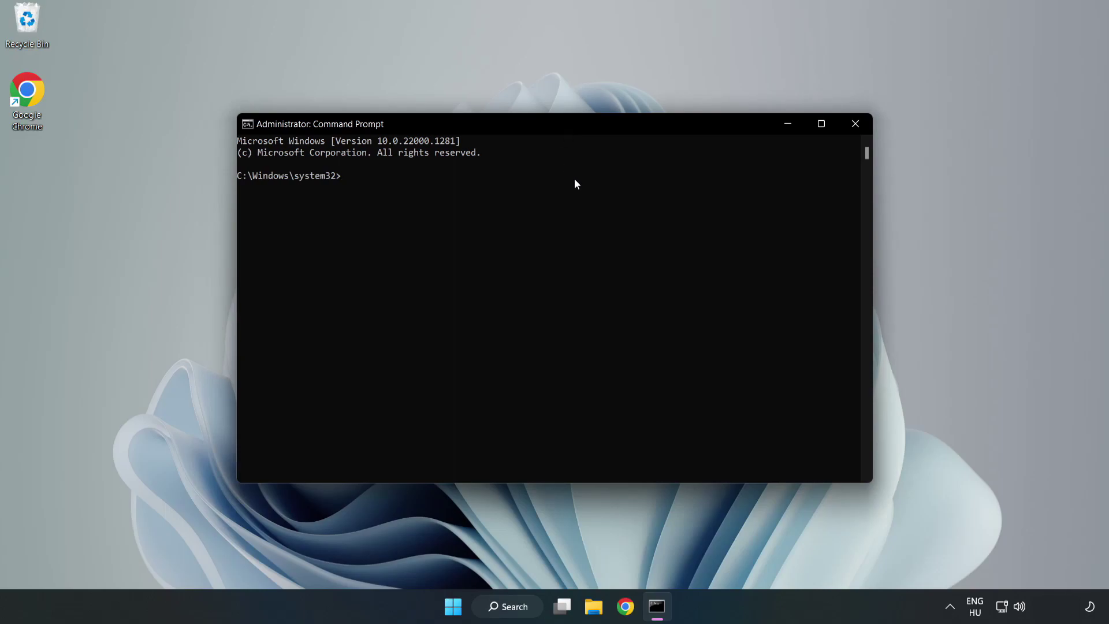
{"action": "type", "text": "sfc "}
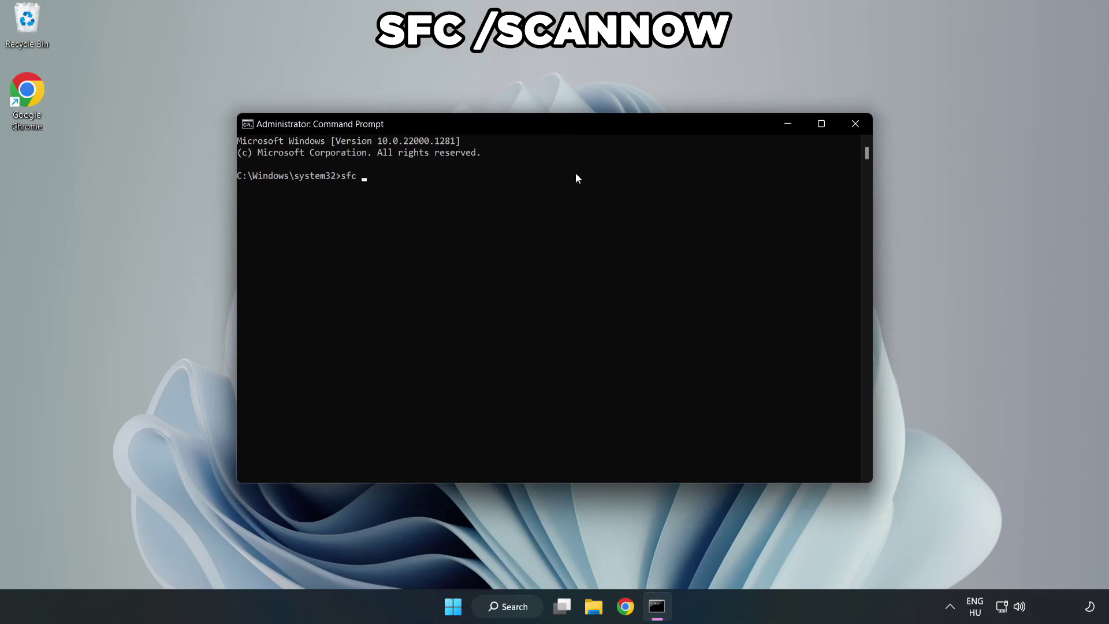
{"action": "type", "text": "/scanno"}
{"action": "type", "text": "w"}
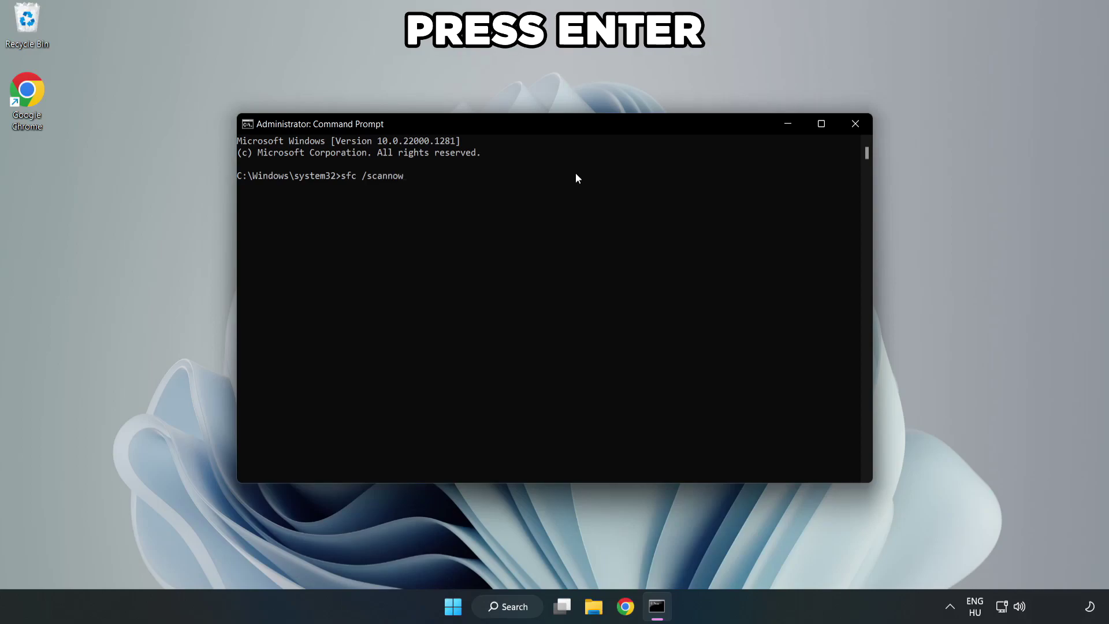
{"action": "key", "text": "Return"}
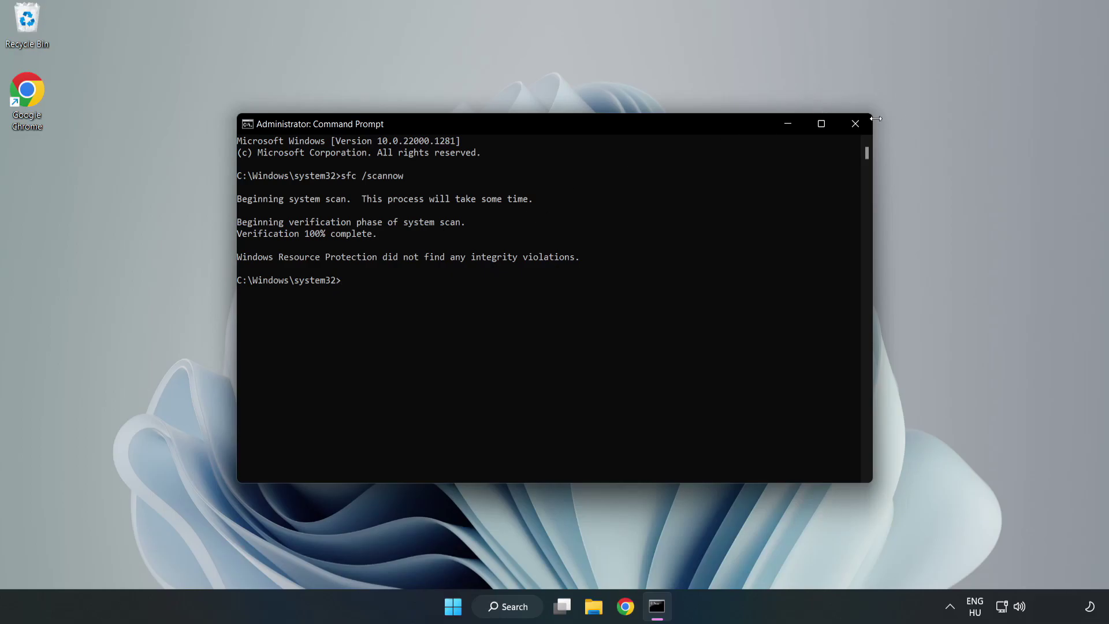
Close Command Prompt and show the Start menu's sleep, shut down and restart options
{"action": "left_click", "coordinate": [853, 130]}
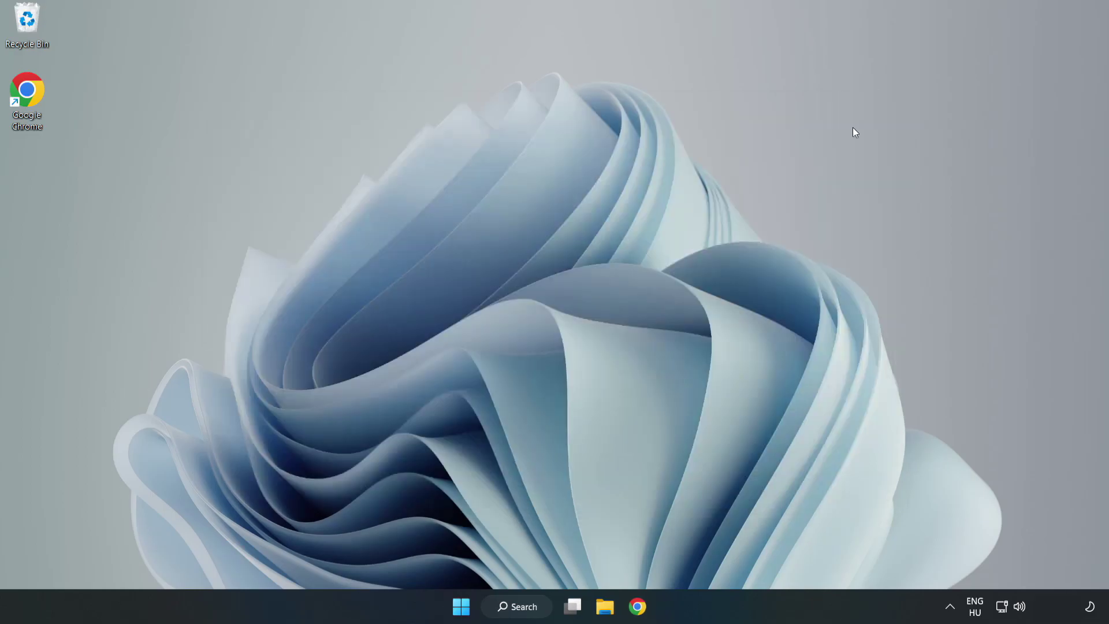
{"action": "left_click", "coordinate": [468, 606]}
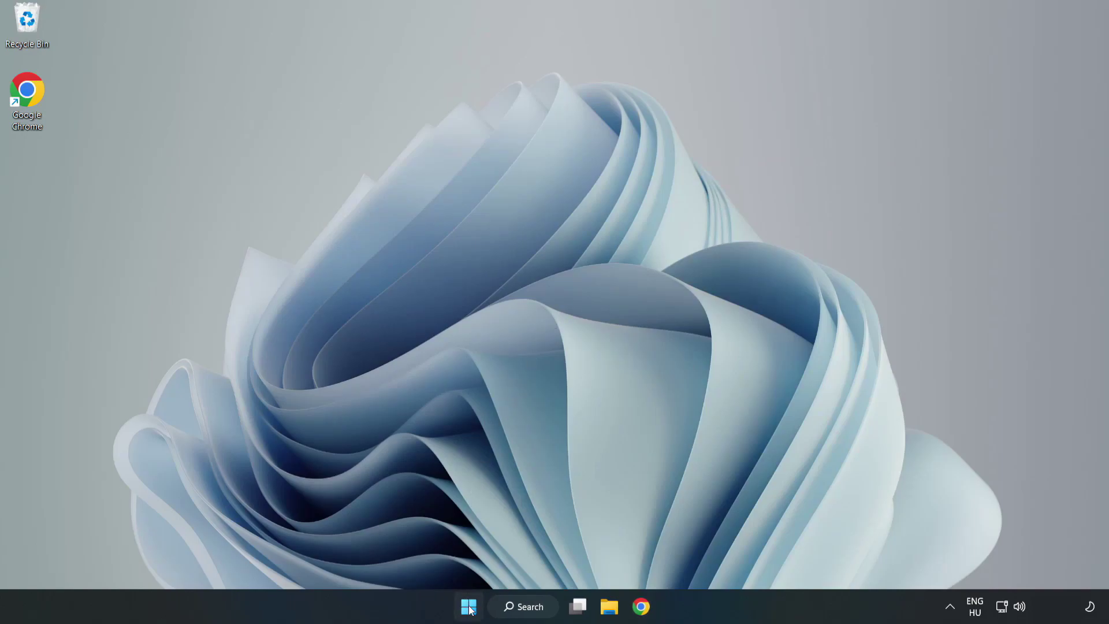
{"action": "left_click", "coordinate": [739, 557]}
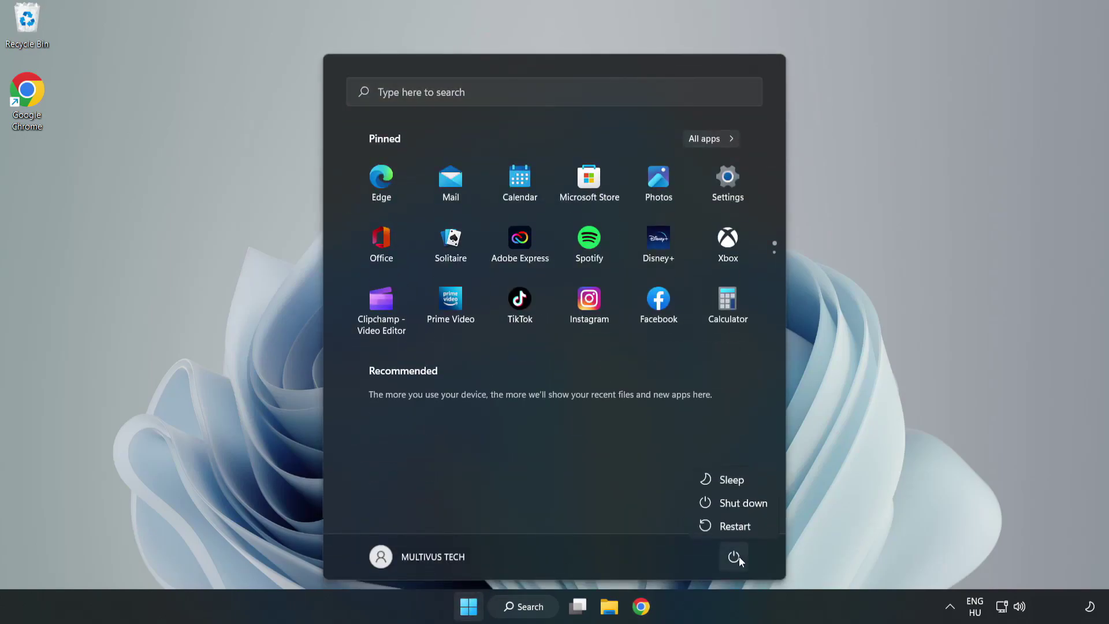